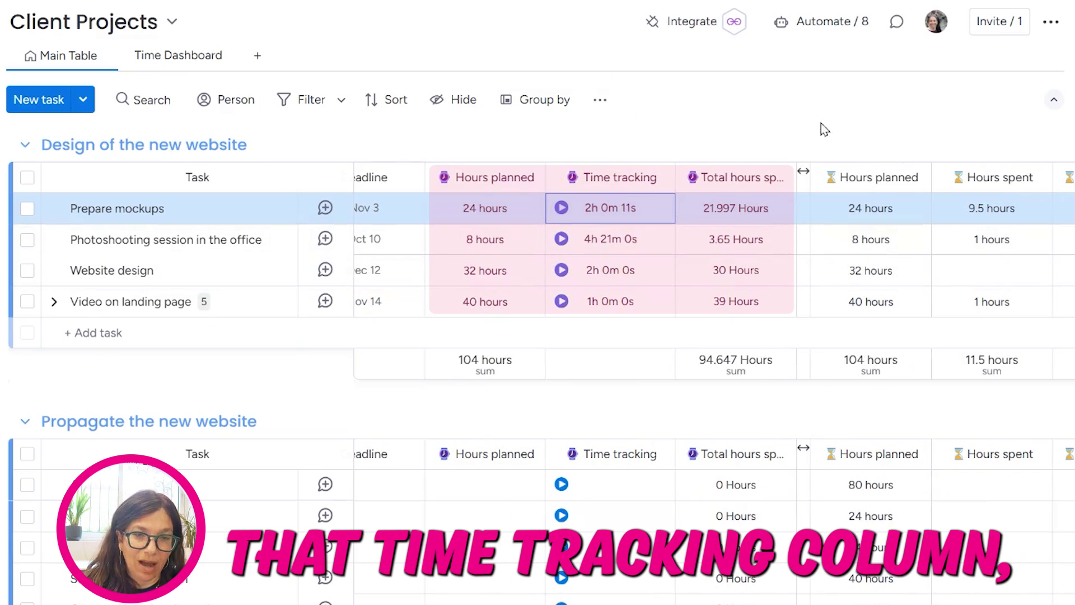
# Scroll across the Client Projects board to review its columns.
pyautogui.hscroll(3, 732, 193)
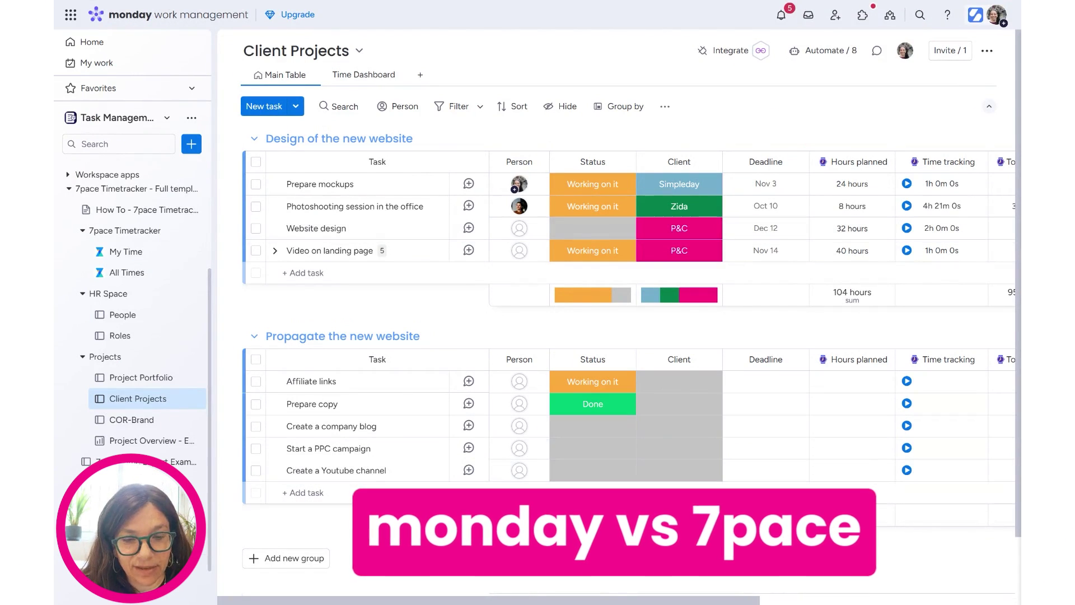
pyautogui.hscroll(1, 562, 600)
pyautogui.moveTo(562, 600); pyautogui.dragTo(705, 597)
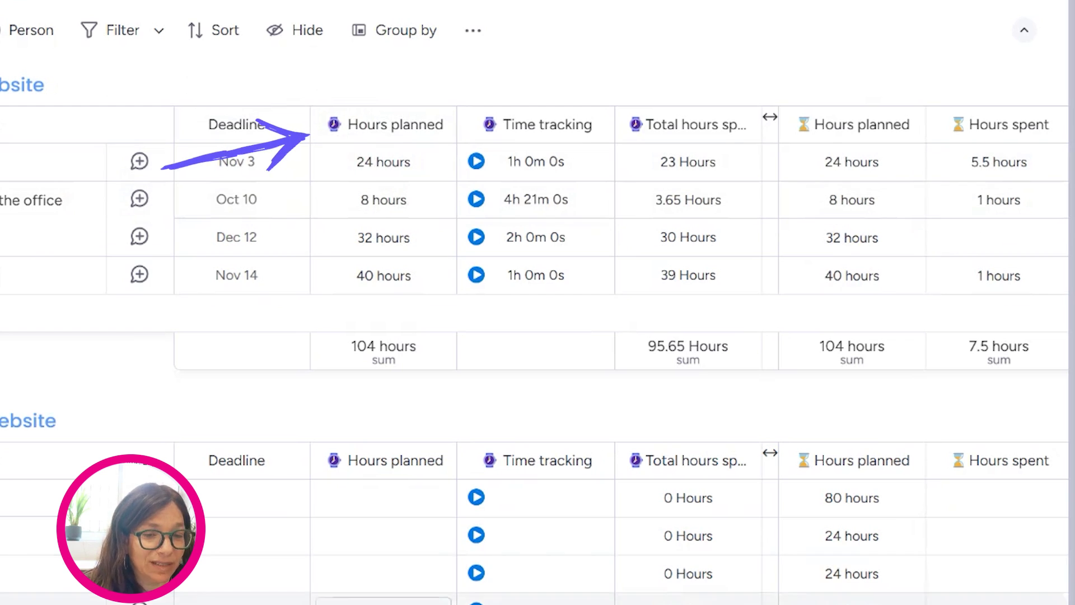
pyautogui.hscroll(5, 616, 279)
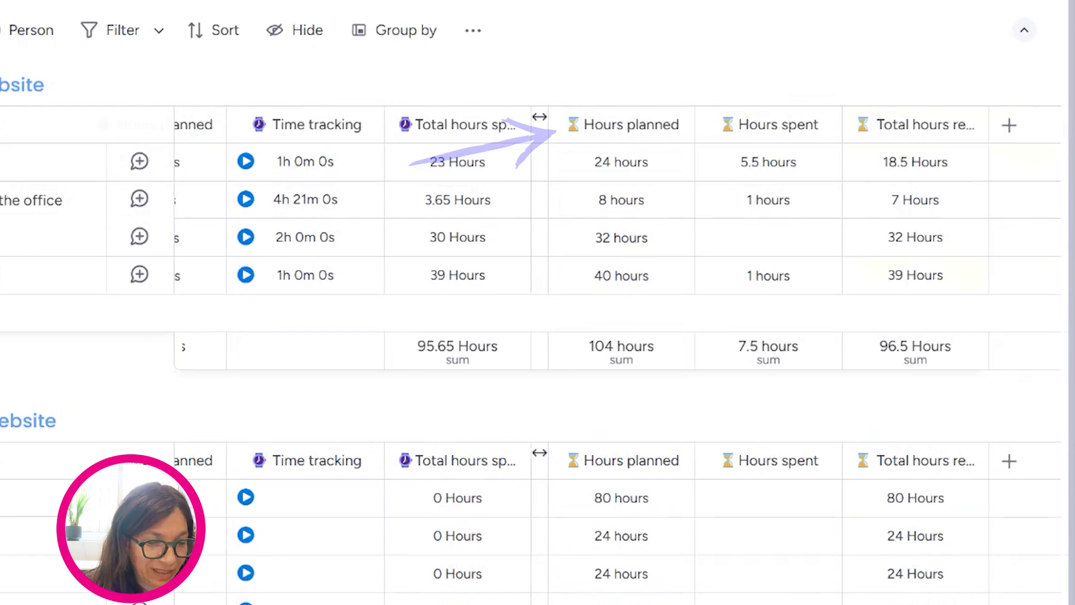
pyautogui.hscroll(-8, 616, 280)
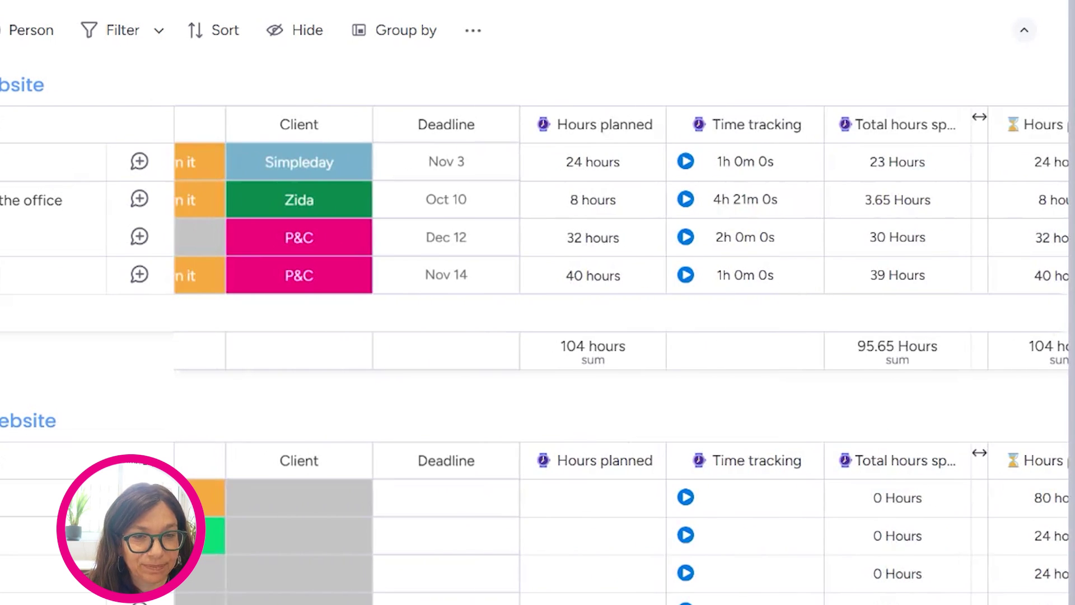
pyautogui.hscroll(4, 616, 280)
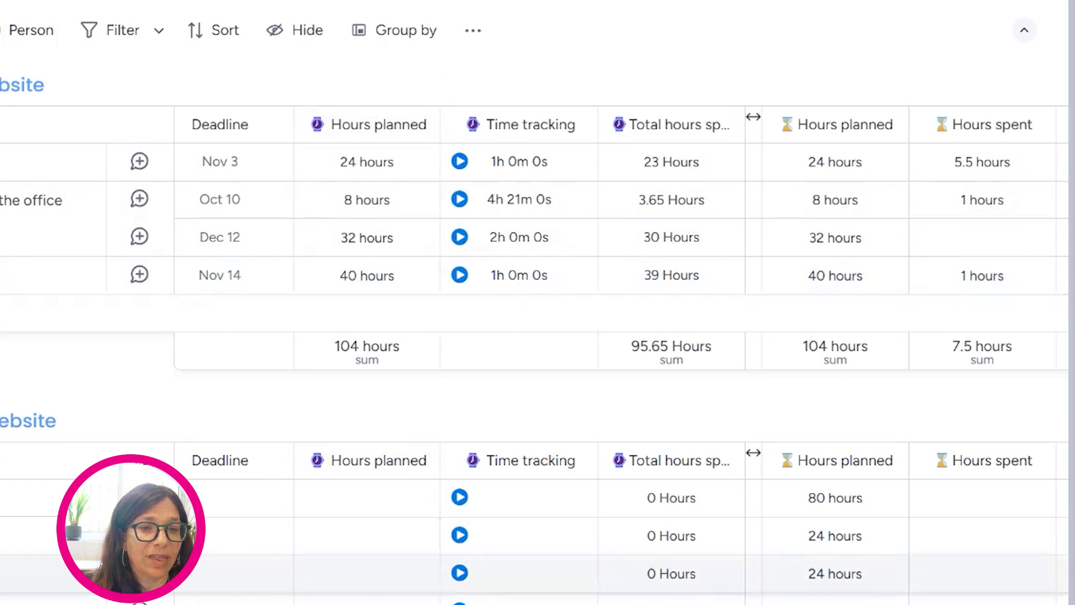
pyautogui.hscroll(3, 622, 352)
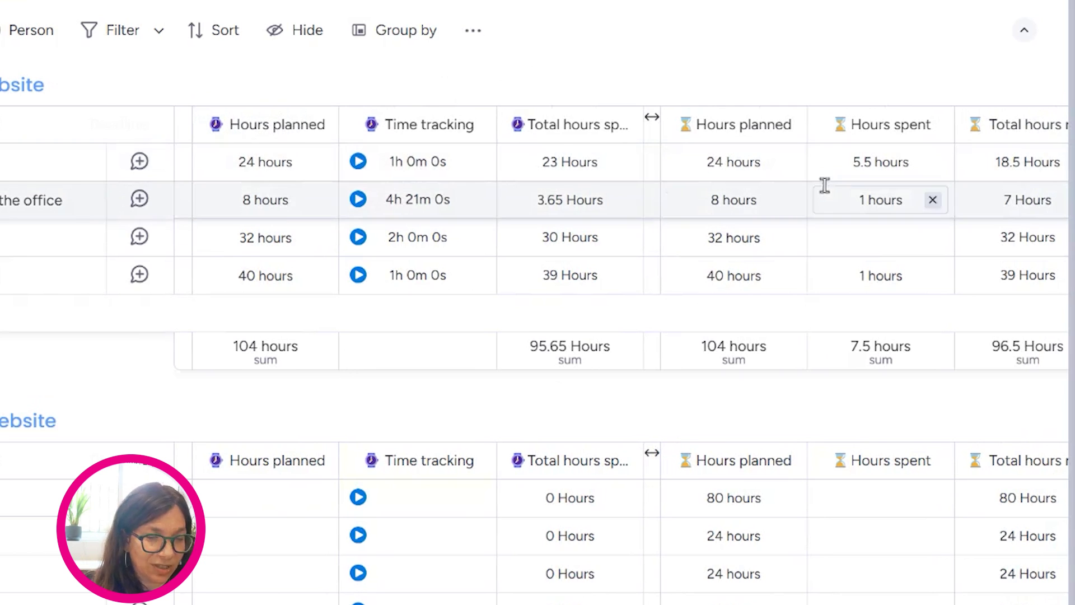
pyautogui.click(288, 126)
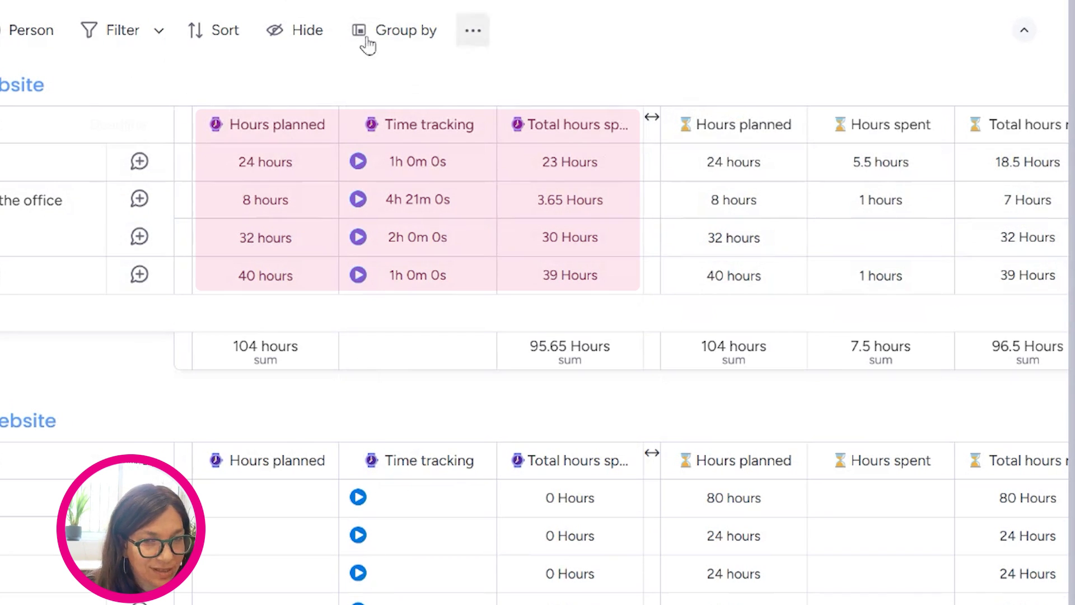
pyautogui.hscroll(3, 615, 235)
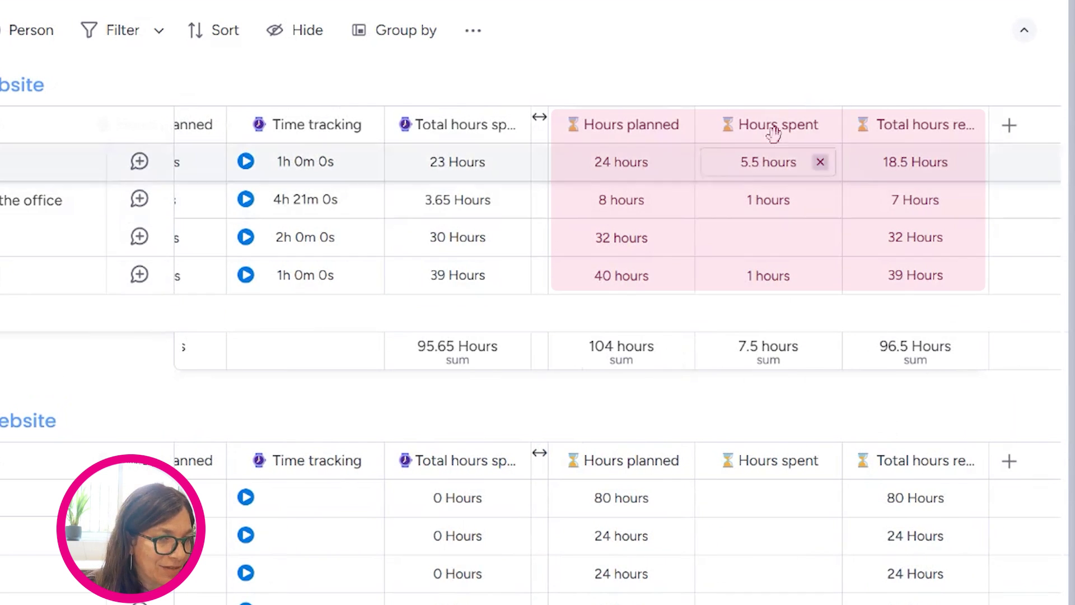
pyautogui.hscroll(-10, 616, 235)
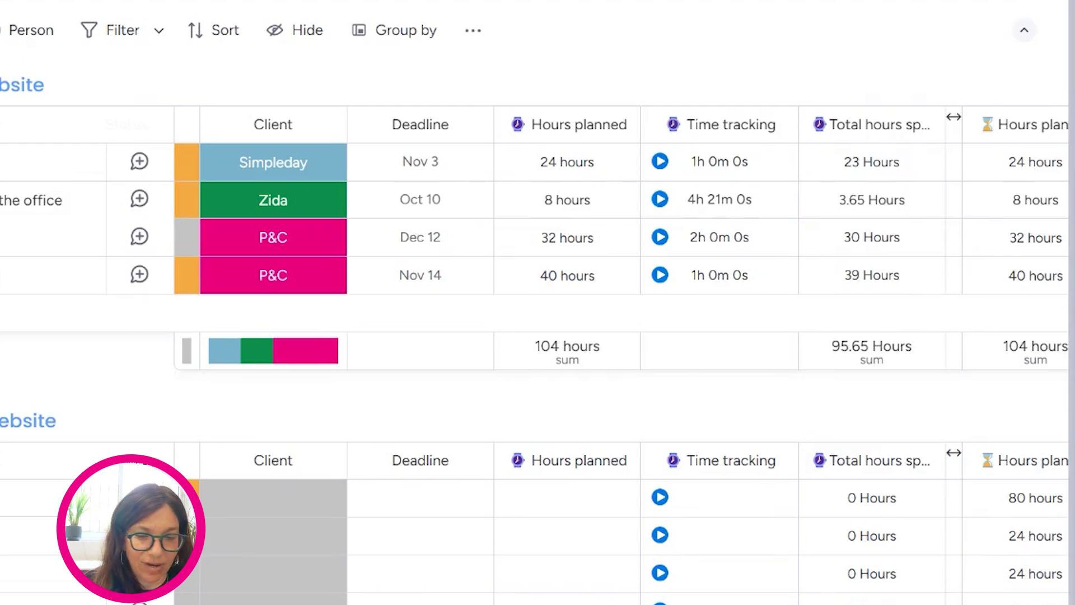
pyautogui.hscroll(-5, 621, 353)
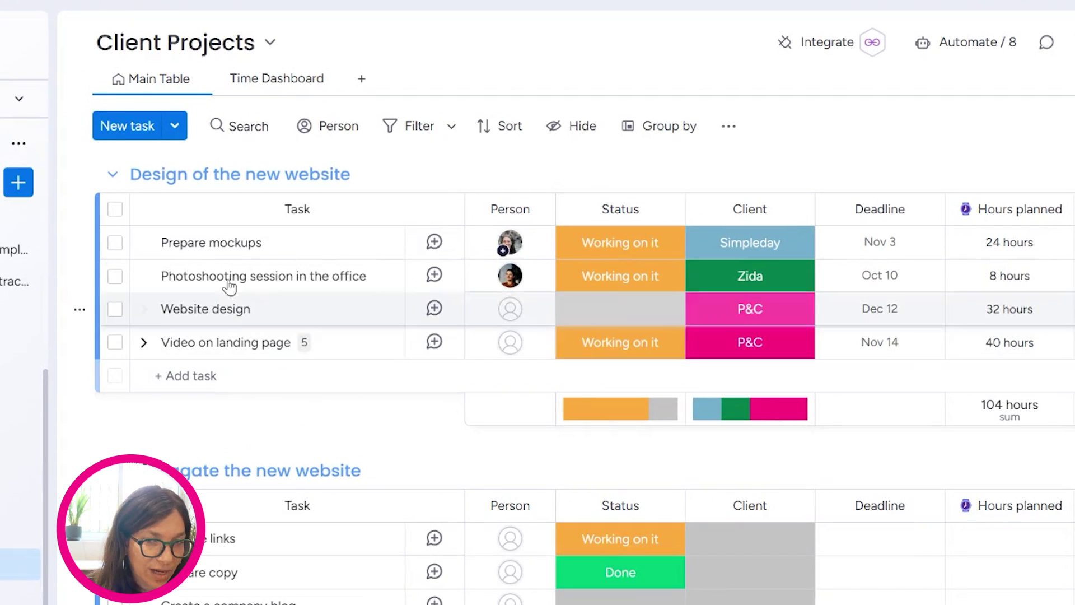
# Time an 11-second session on Prepare mockups, reaching 1h 0m 11s, and view its time log.
pyautogui.click(173, 241)
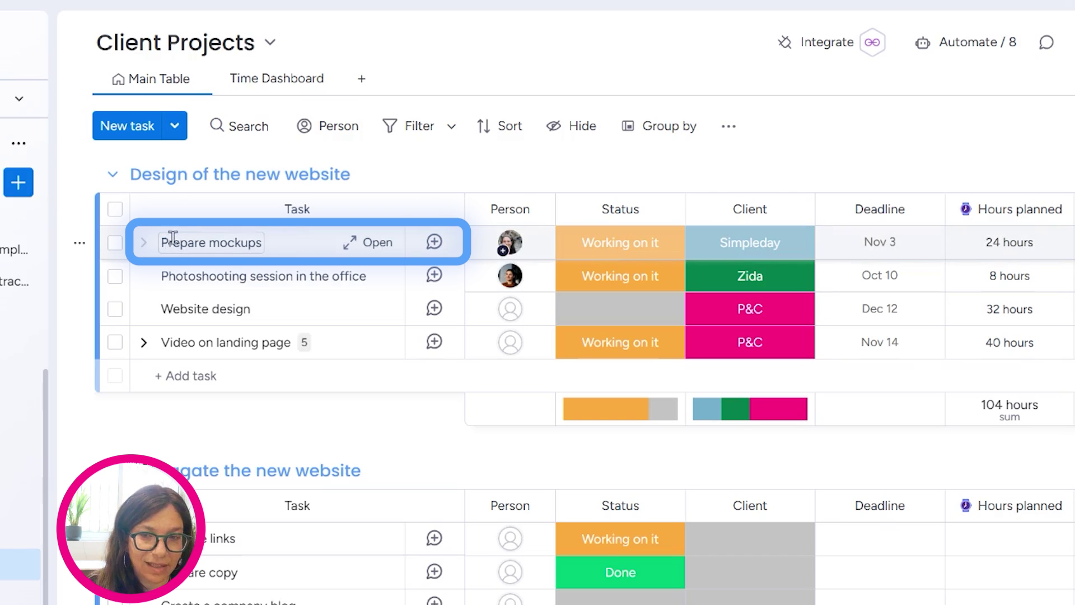
pyautogui.click(706, 243)
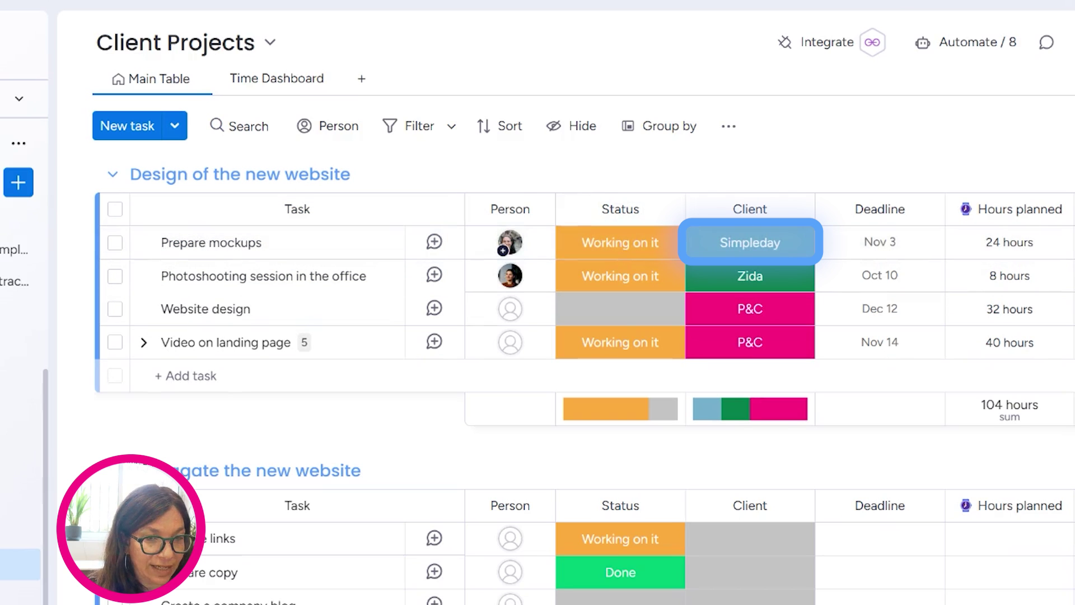
pyautogui.hscroll(5, 768, 281)
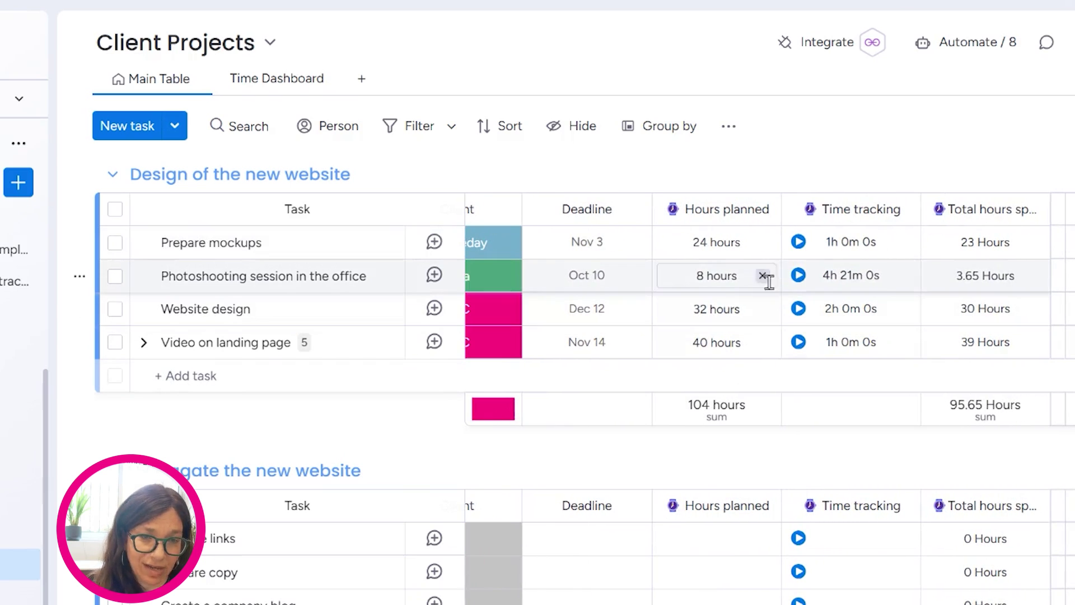
pyautogui.click(799, 244)
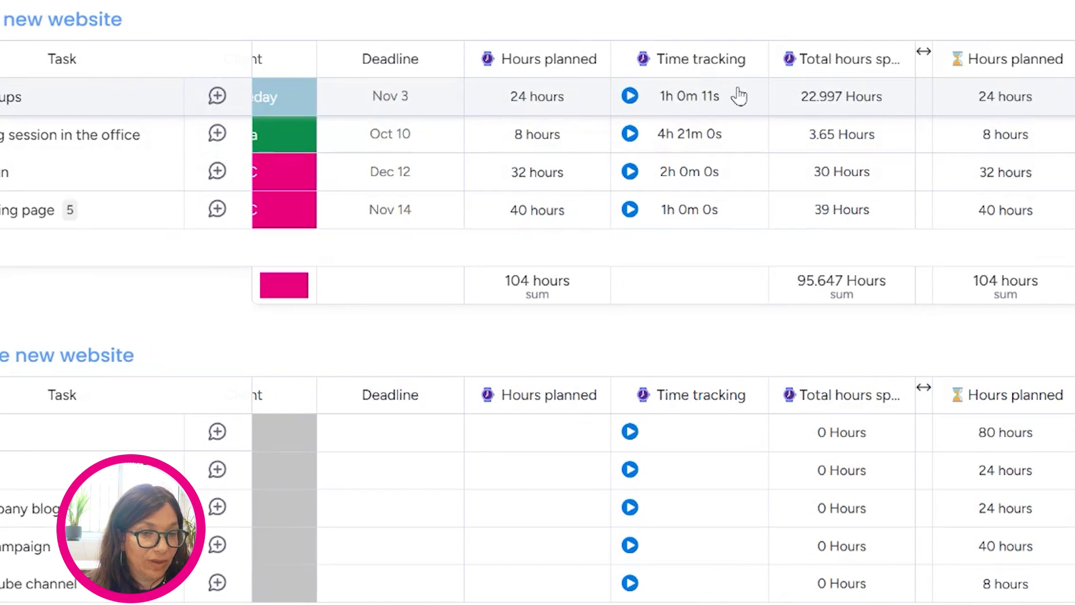
pyautogui.click(739, 96)
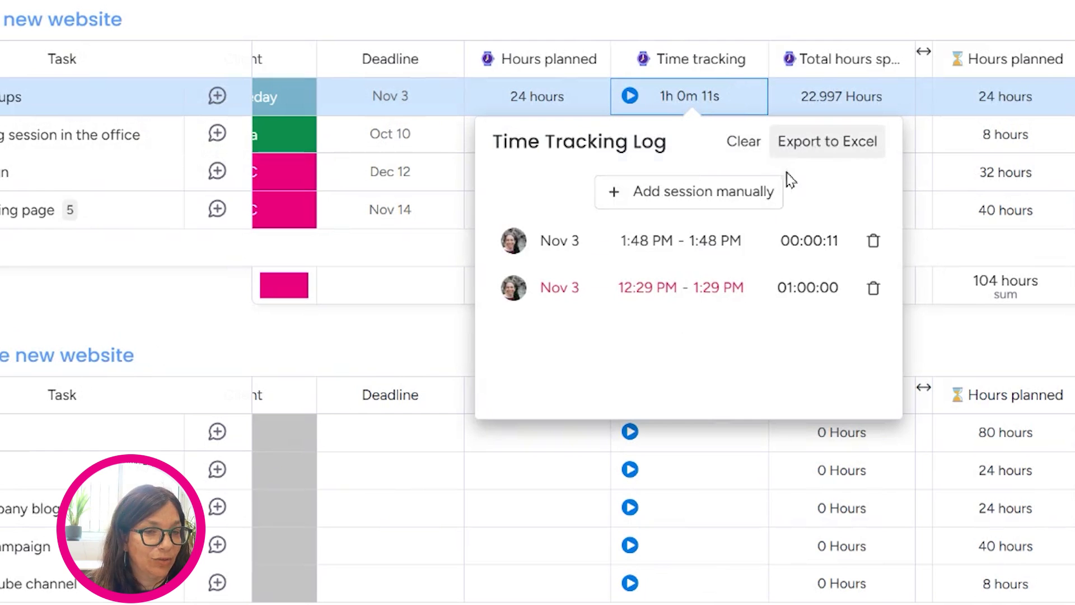
# Add a manual Nov 3 session from 6:48 to 07:48 AM to Prepare mockups, totalling 2h 0m 11s.
pyautogui.click(729, 201)
pyautogui.click(728, 521)
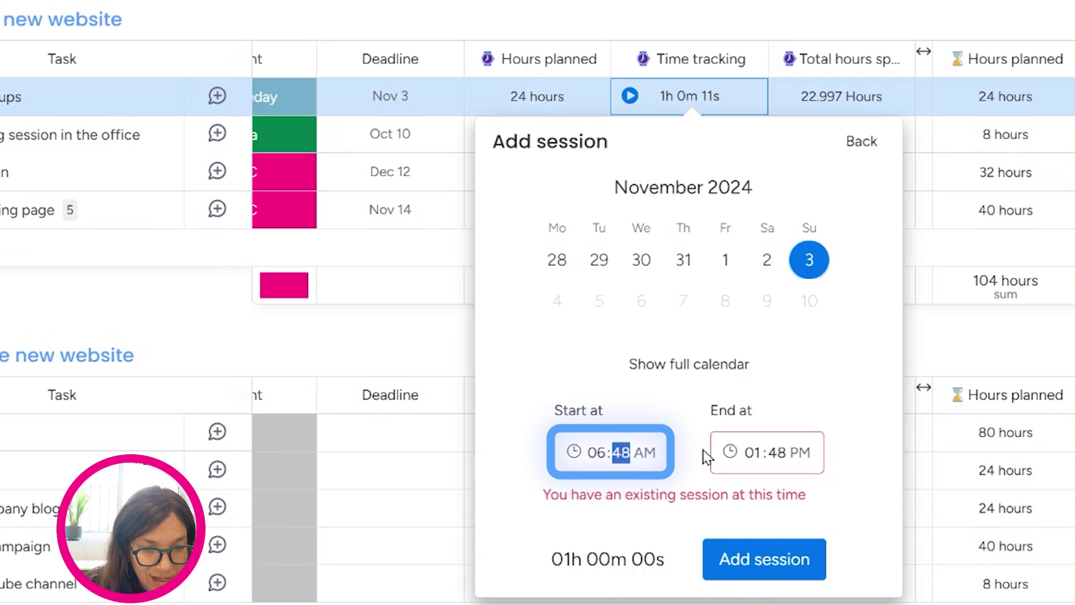
pyautogui.click(756, 453)
pyautogui.write('7')
pyautogui.click(775, 558)
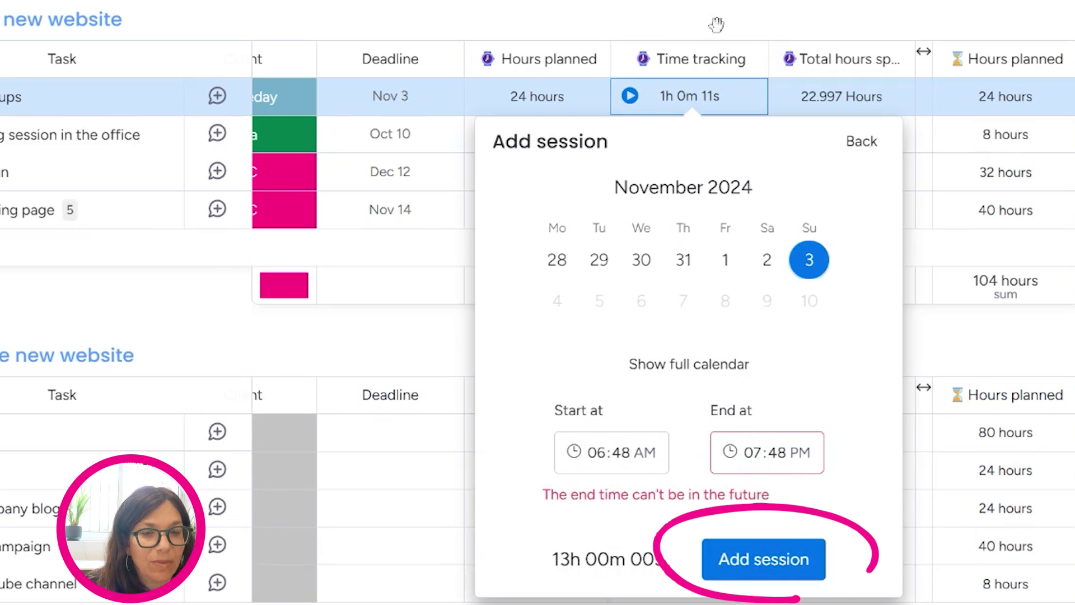
pyautogui.click(801, 452)
pyautogui.press('a')
pyautogui.click(789, 559)
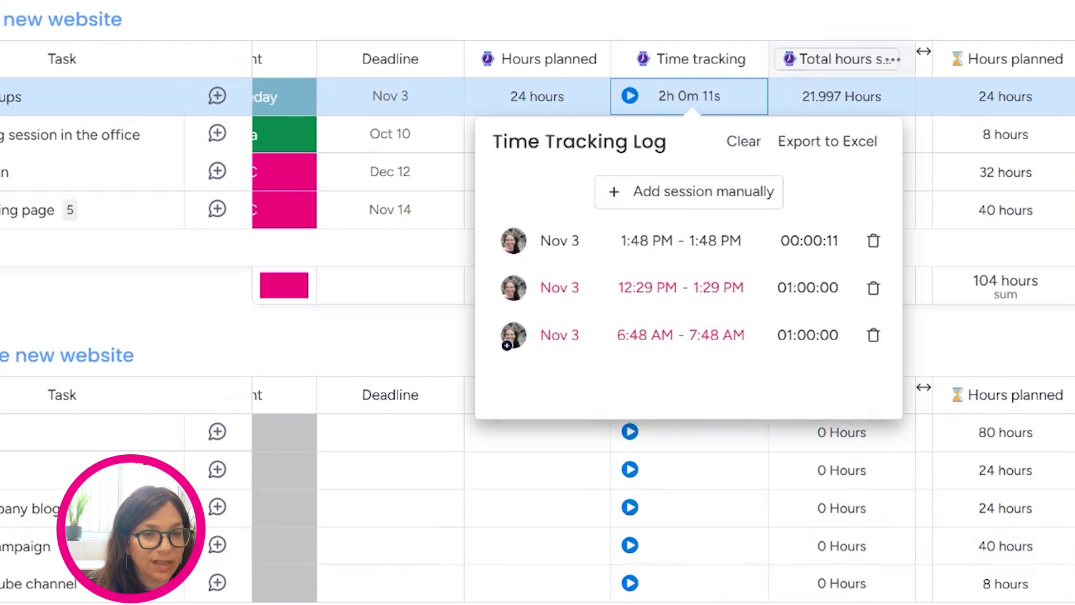
pyautogui.click(802, 73)
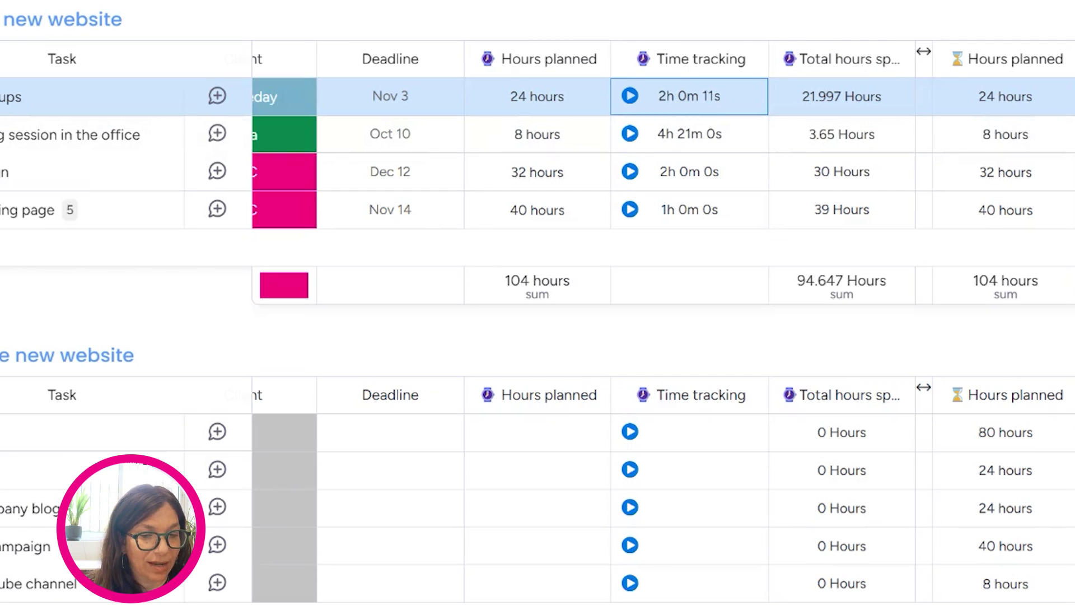
# Add a 1h 7pace timeframe entry for client Simpleday on Prepare mockups, bringing hours spent to 6.5.
pyautogui.hscroll(5, 892, 149)
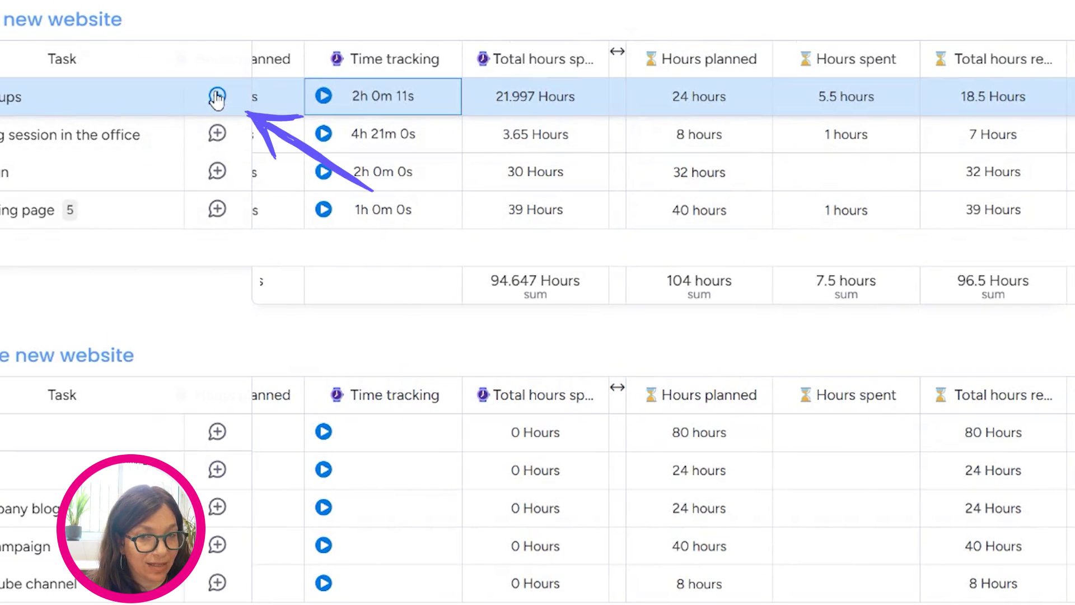
pyautogui.click(217, 98)
pyautogui.click(612, 144)
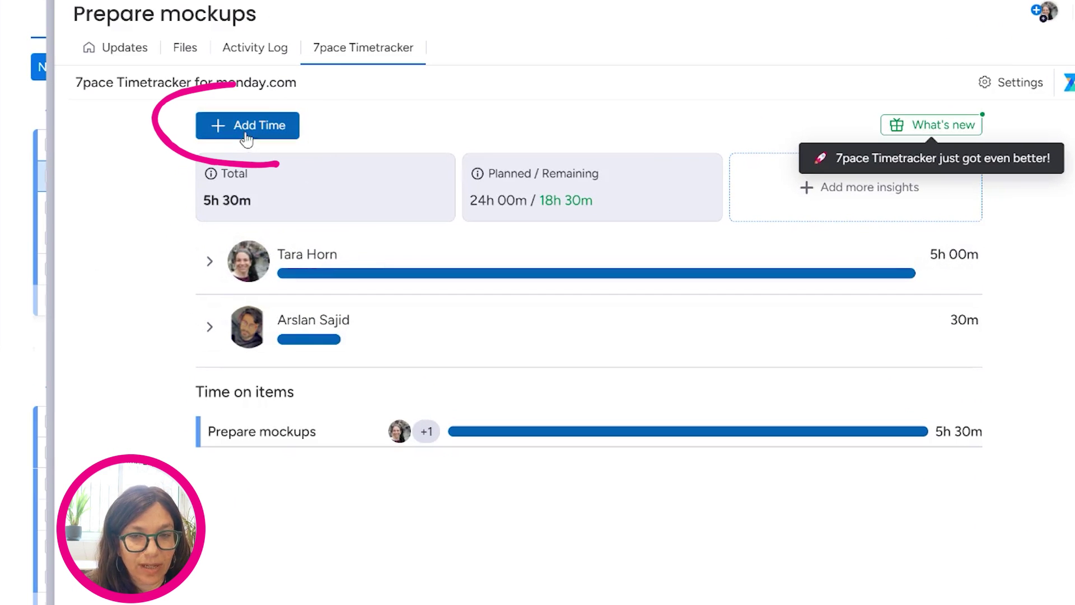
pyautogui.click(246, 130)
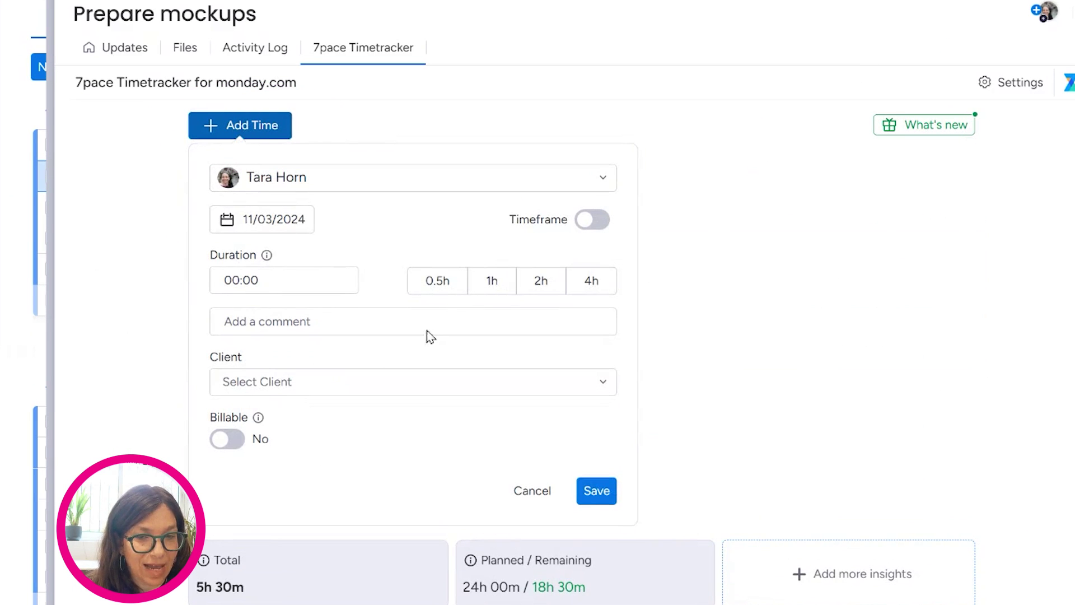
pyautogui.click(591, 219)
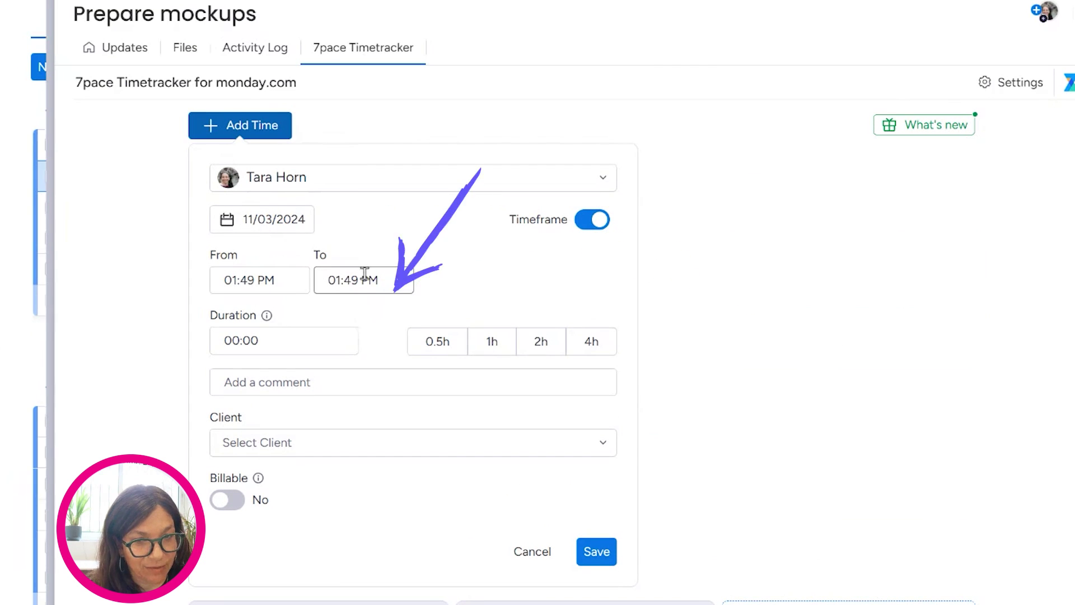
pyautogui.click(498, 350)
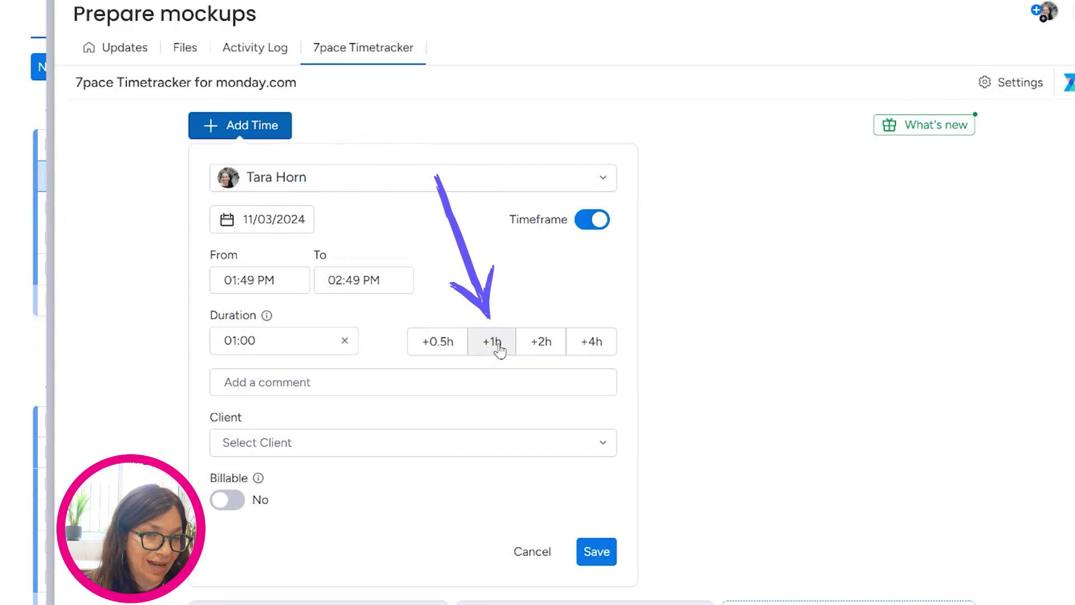
pyautogui.click(444, 458)
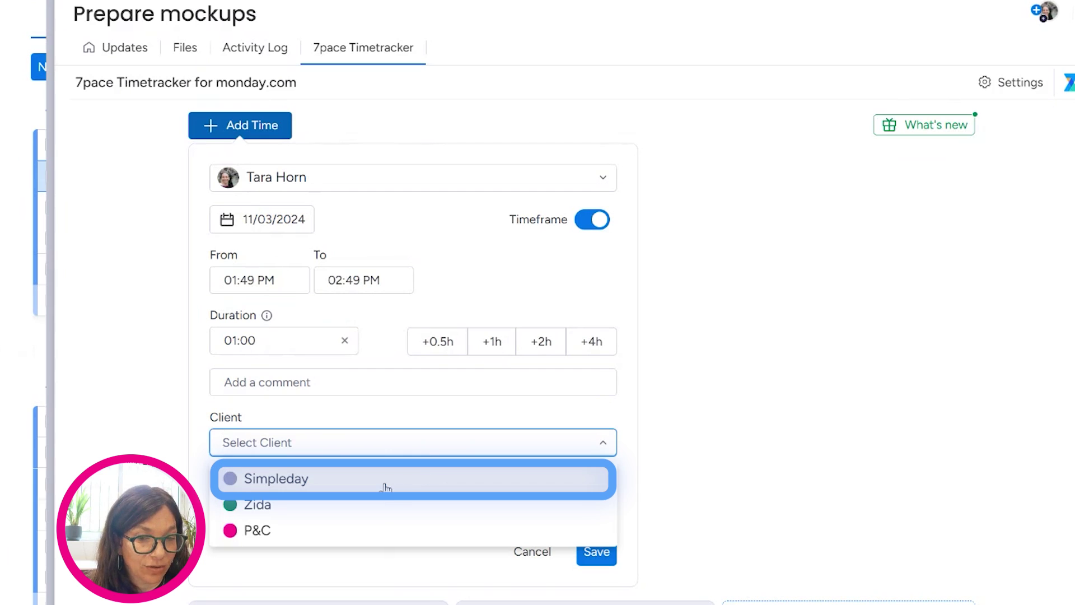
pyautogui.click(384, 485)
pyautogui.click(596, 545)
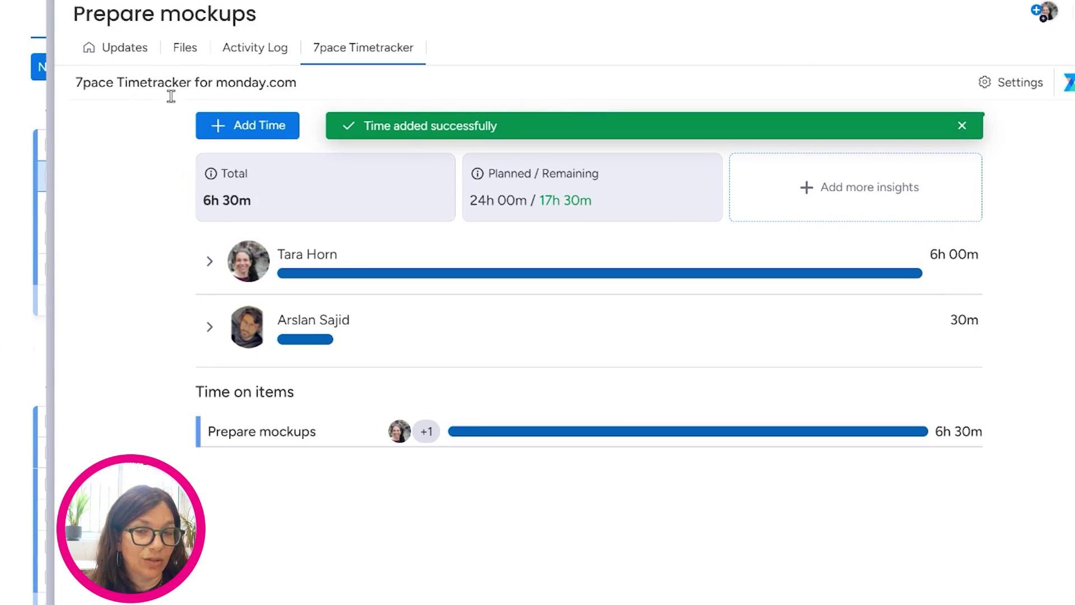
pyautogui.press('Escape')
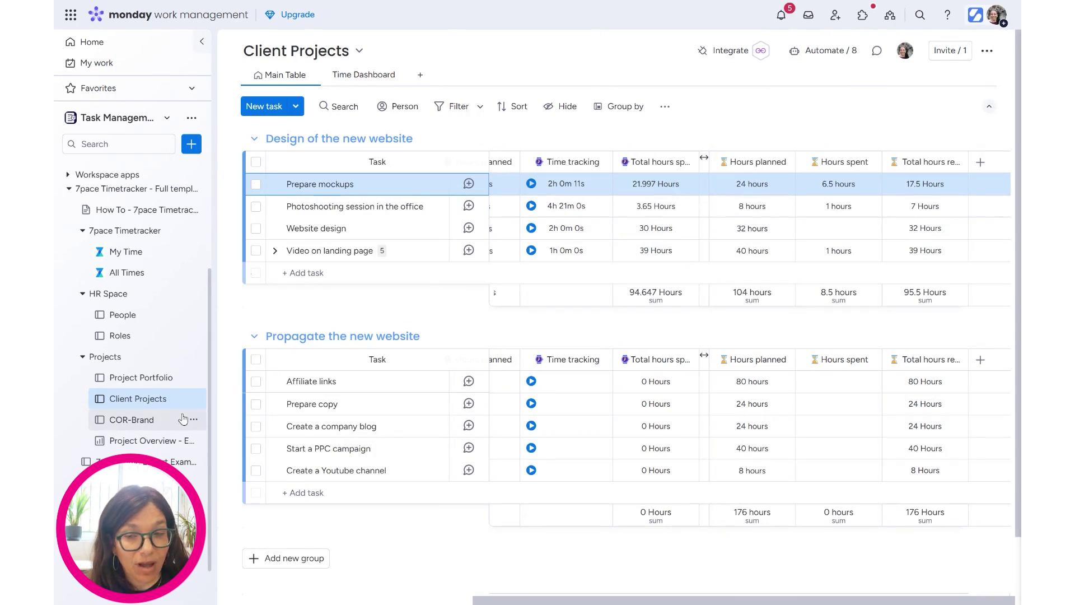
# From the timesheet, log a Saturday 2-hour entry on Client Projects' Prepare mockups for client Simpleday.
pyautogui.click(126, 251)
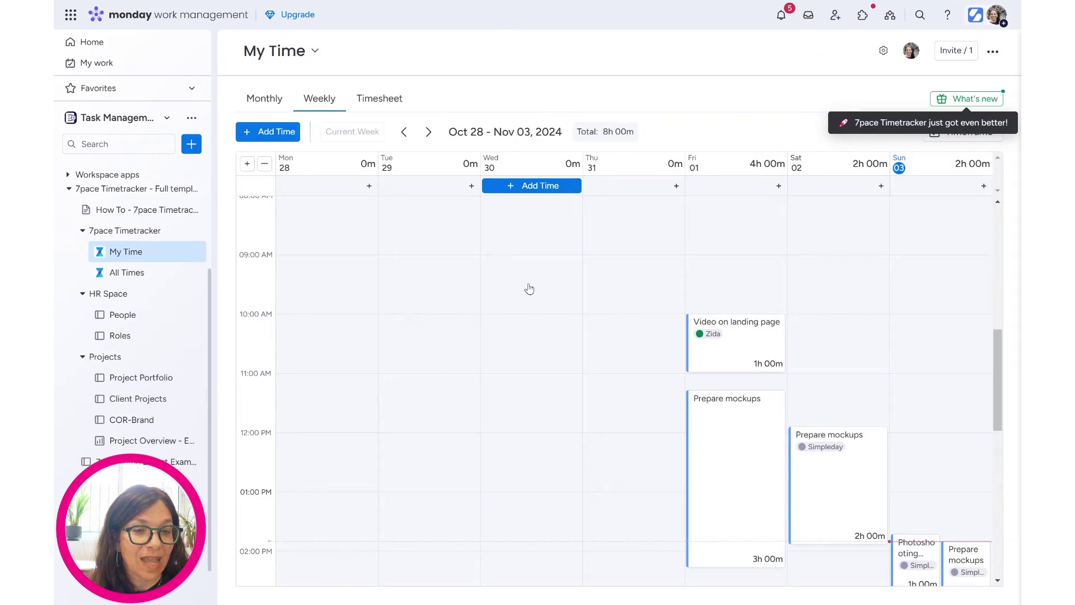
pyautogui.click(819, 341)
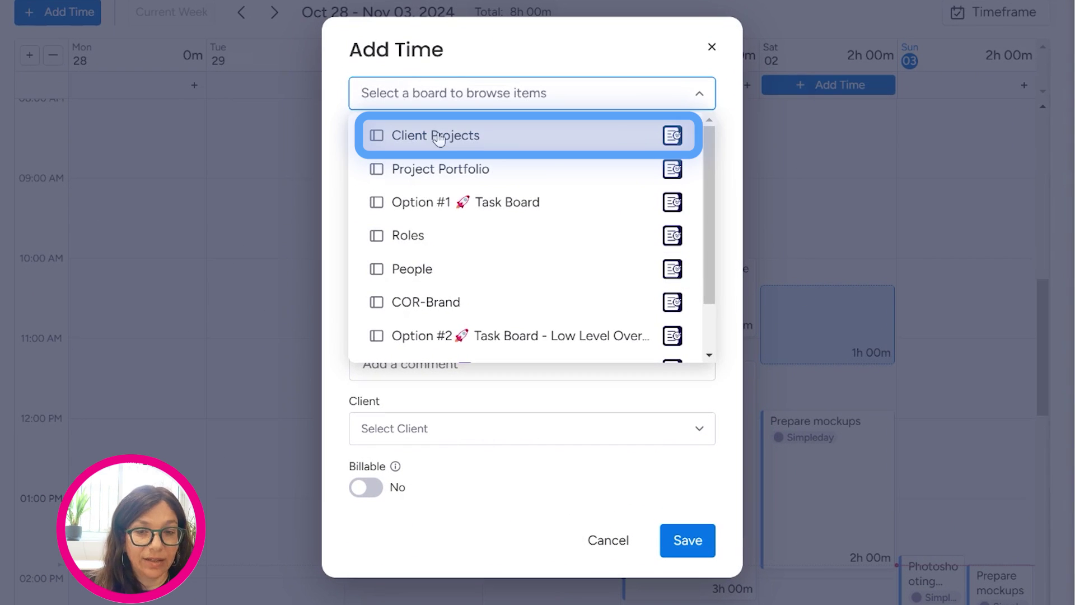
pyautogui.click(439, 136)
pyautogui.click(407, 219)
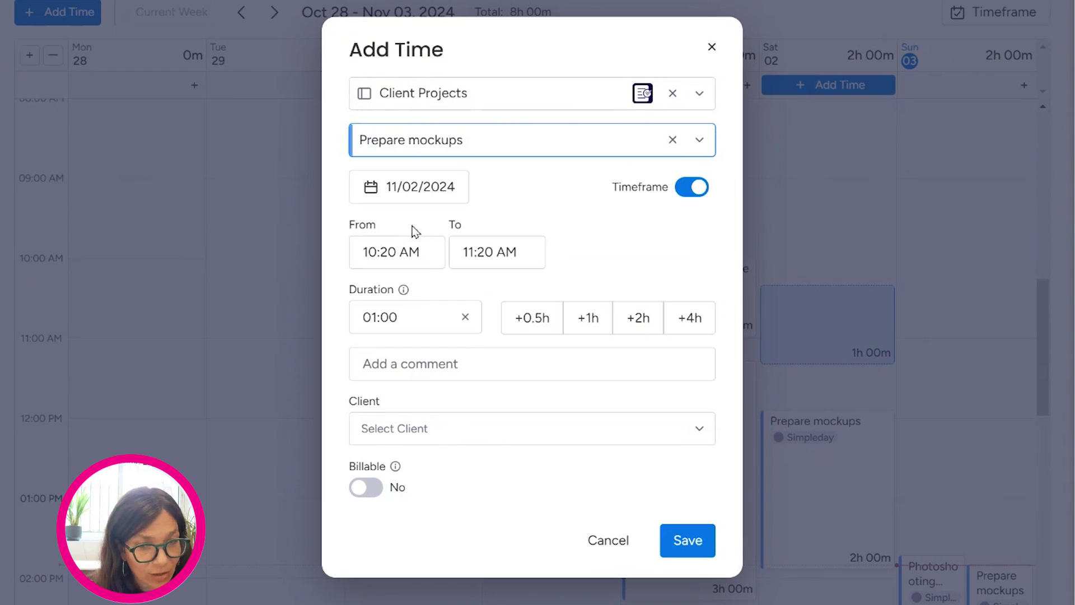
pyautogui.click(587, 317)
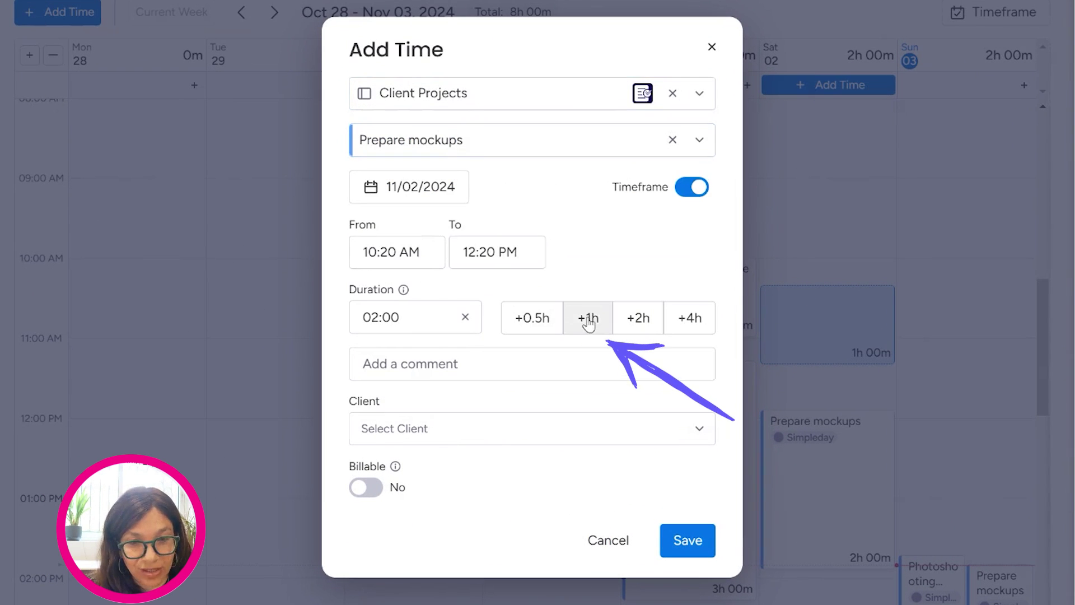
pyautogui.click(423, 429)
pyautogui.click(426, 477)
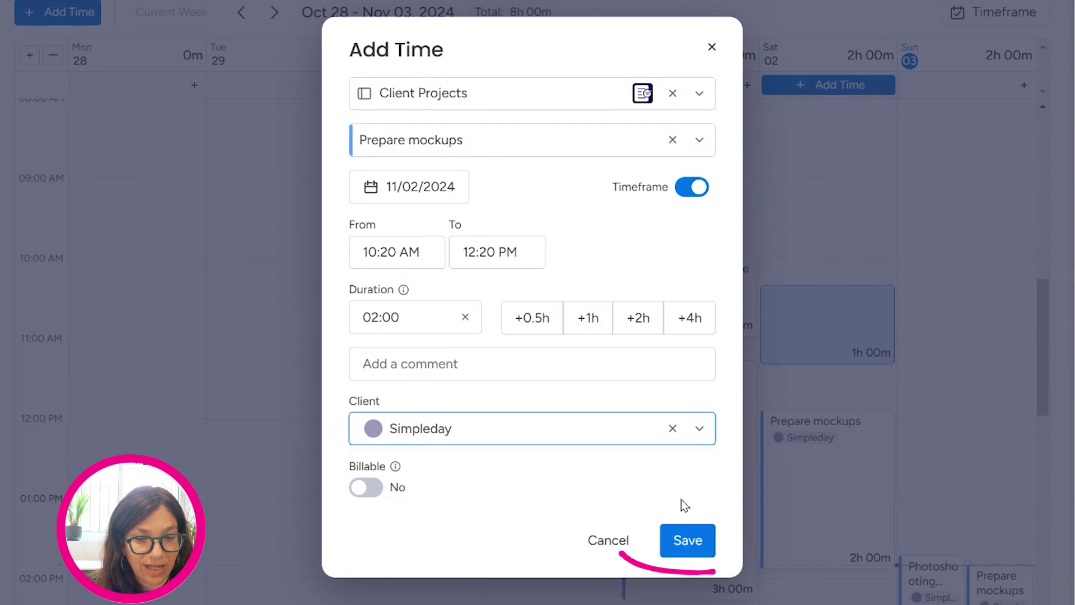
pyautogui.click(692, 539)
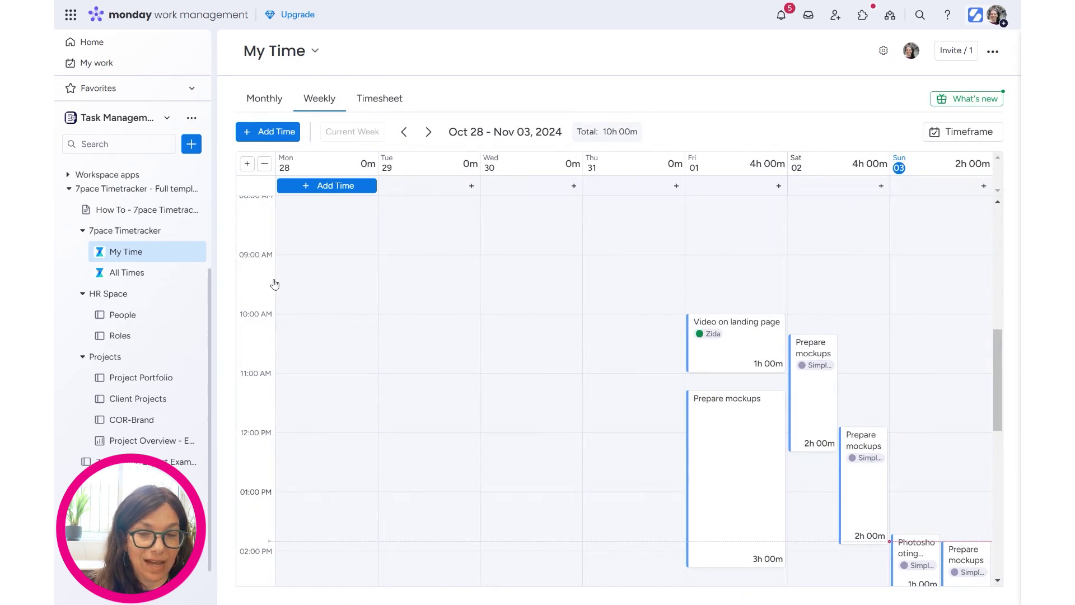
pyautogui.click(129, 401)
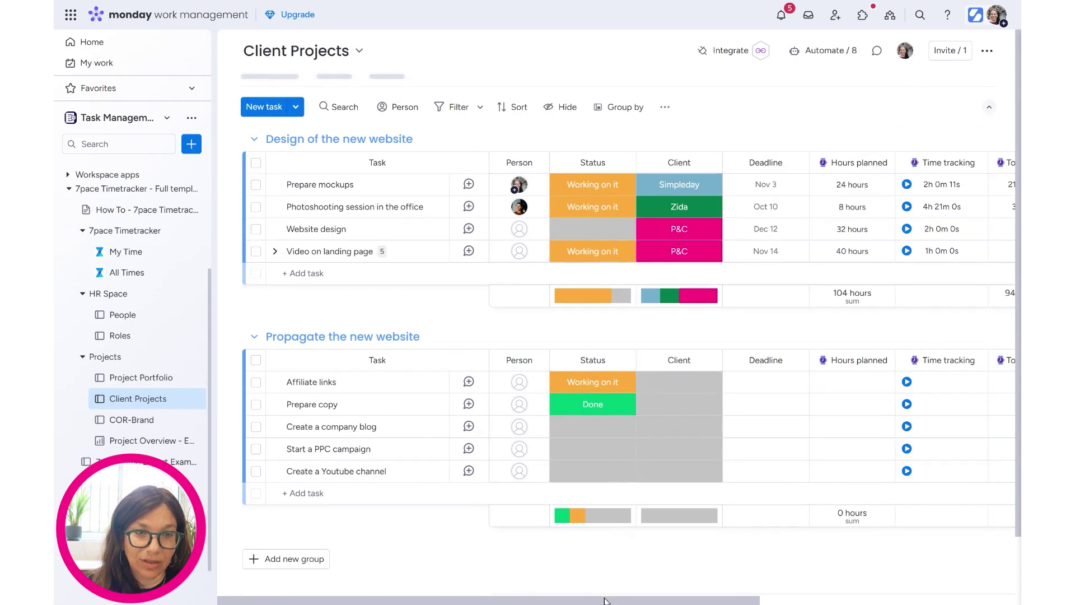
# Check the board's Time tracking column against My Time's timesheet and the 10h 00m weekly calendar.
pyautogui.moveTo(605, 600); pyautogui.dragTo(718, 600)
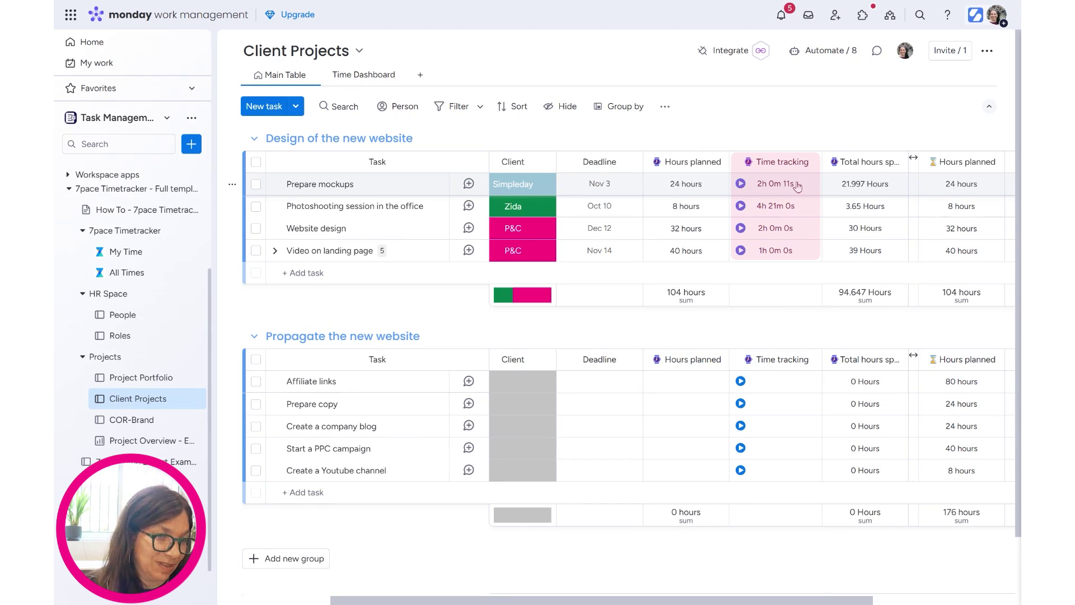
pyautogui.click(143, 256)
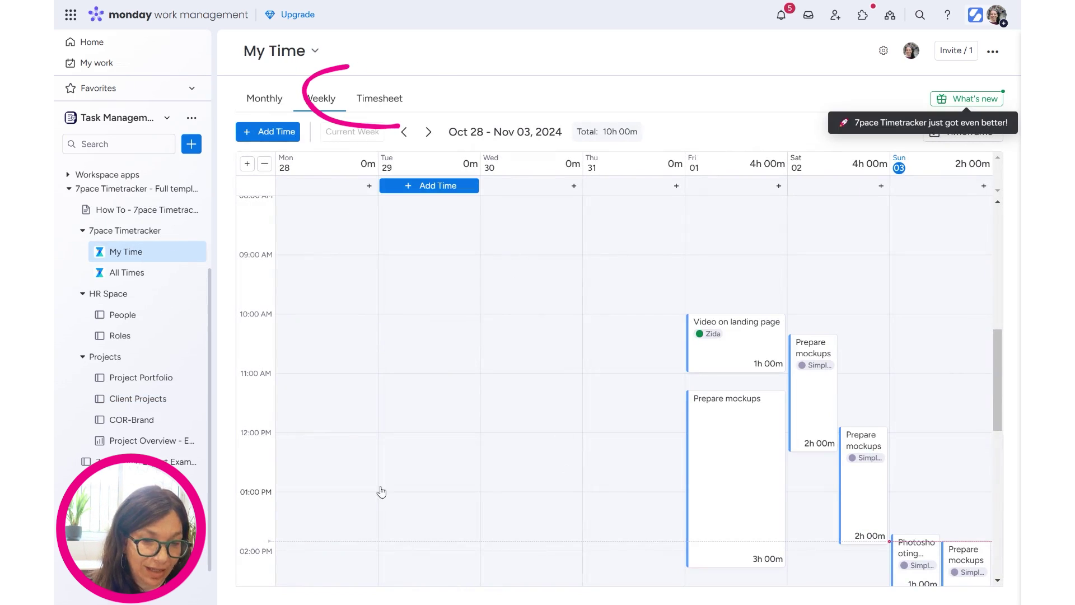
pyautogui.click(379, 99)
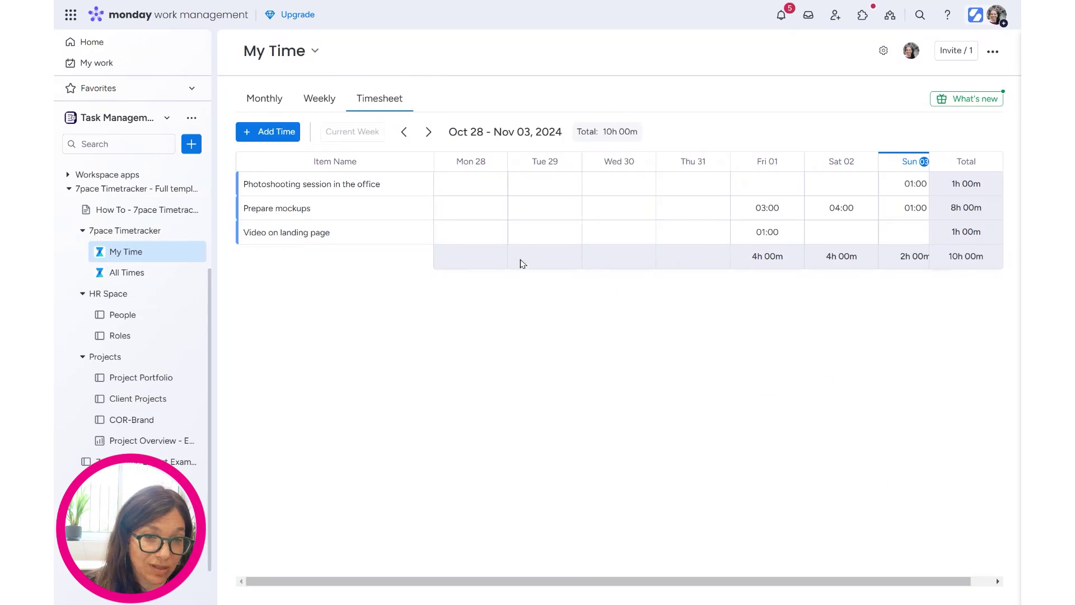
pyautogui.click(316, 100)
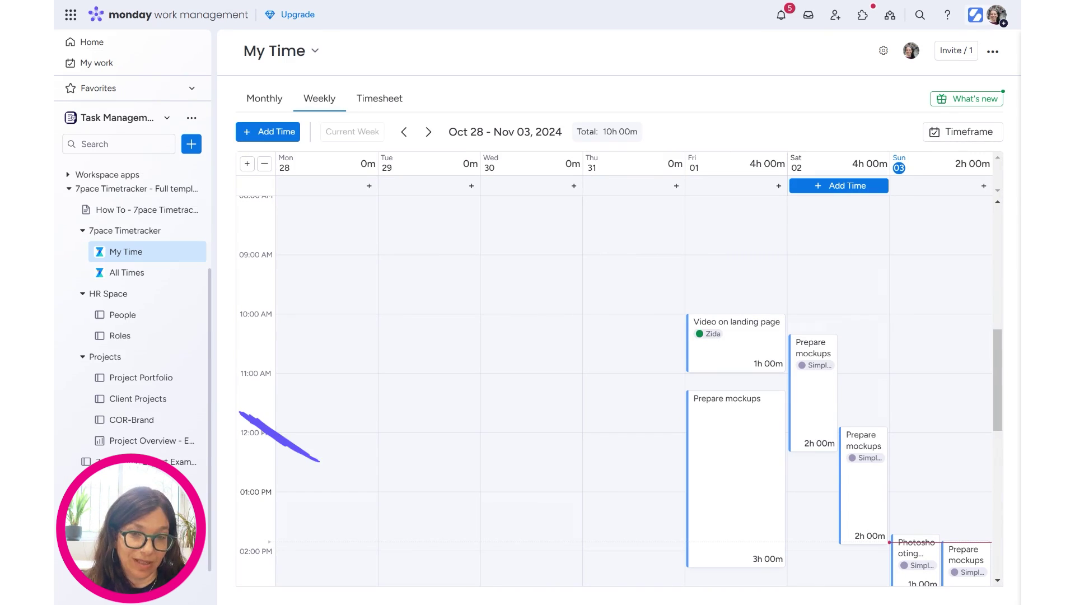
# Filter Client Projects to Client is Simpleday, then view the board's Time Dashboard.
pyautogui.click(134, 398)
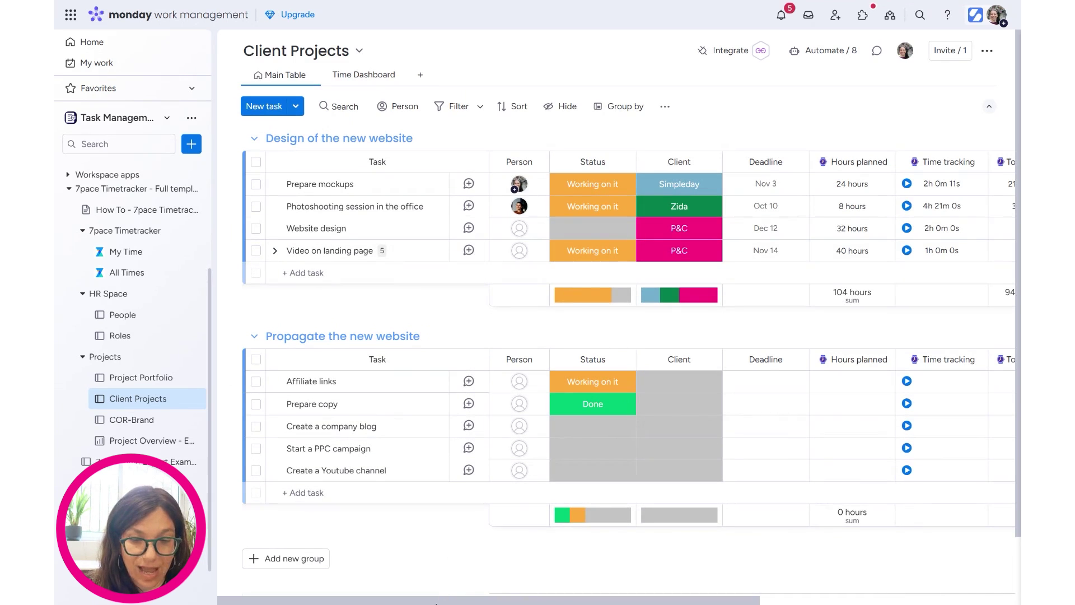
pyautogui.moveTo(440, 602); pyautogui.dragTo(479, 590)
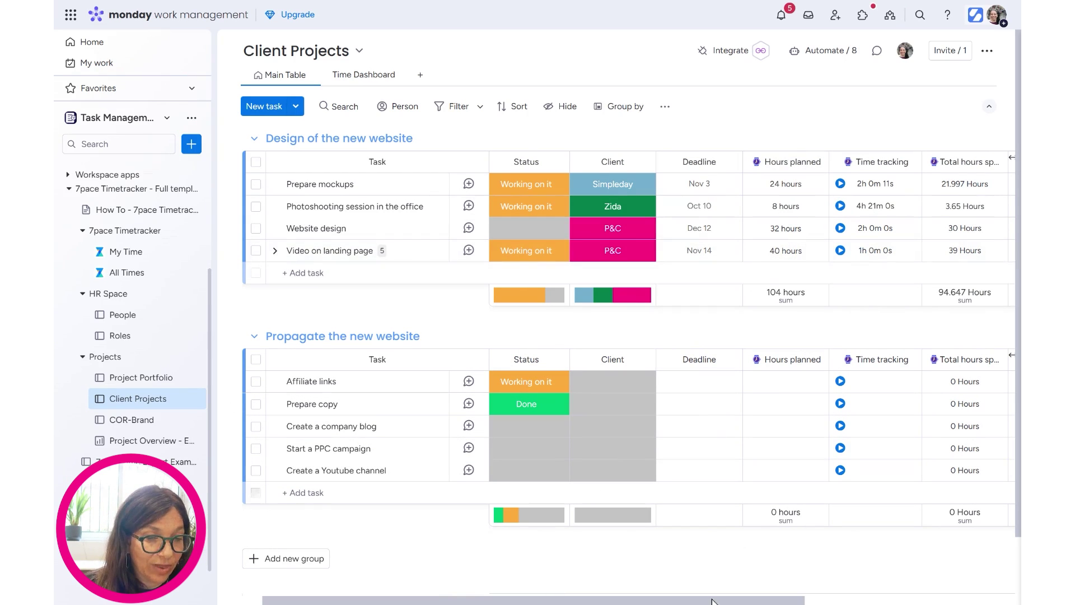
pyautogui.moveTo(713, 602); pyautogui.dragTo(756, 601)
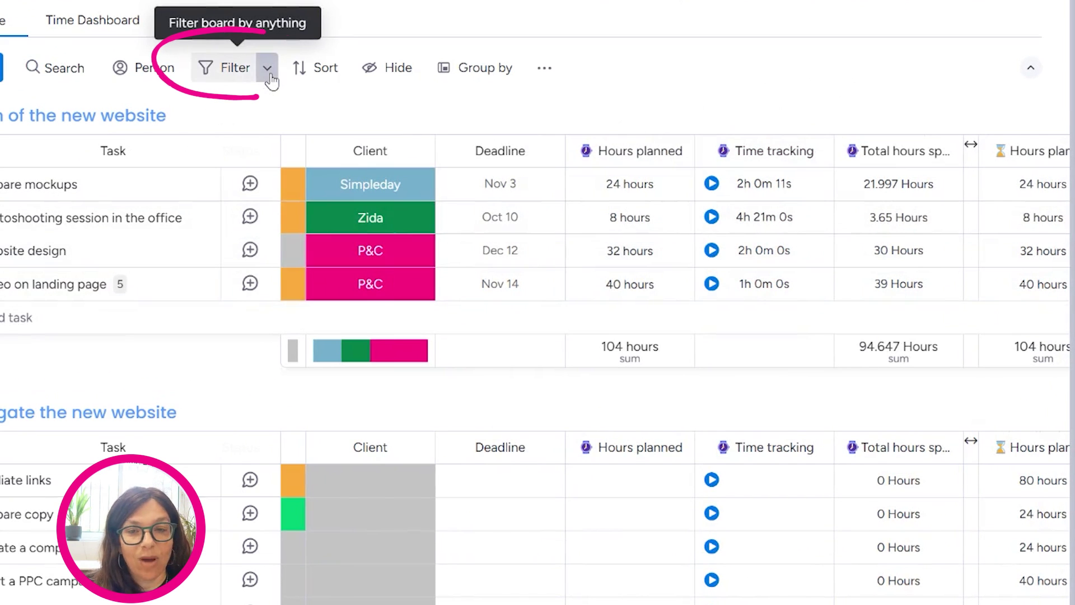
pyautogui.click(270, 76)
pyautogui.click(370, 171)
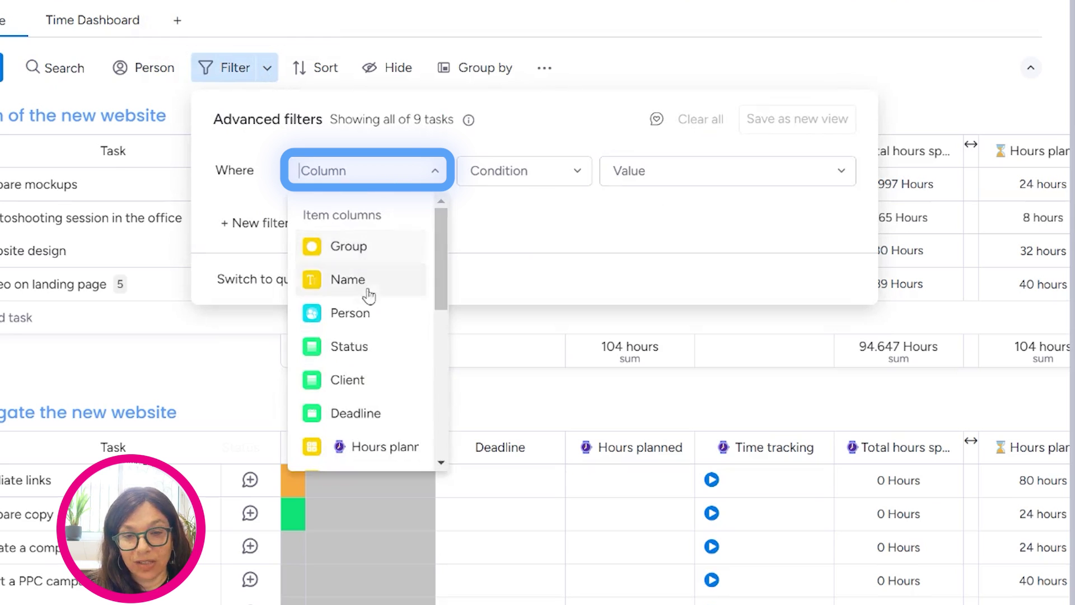
pyautogui.click(365, 386)
pyautogui.click(636, 180)
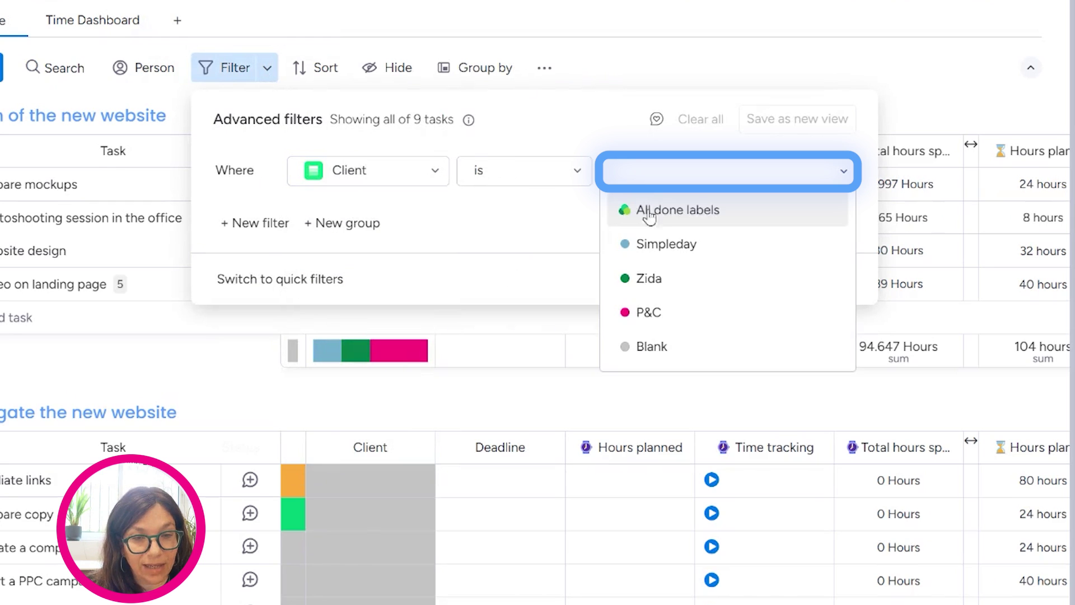
pyautogui.click(666, 244)
pyautogui.click(794, 78)
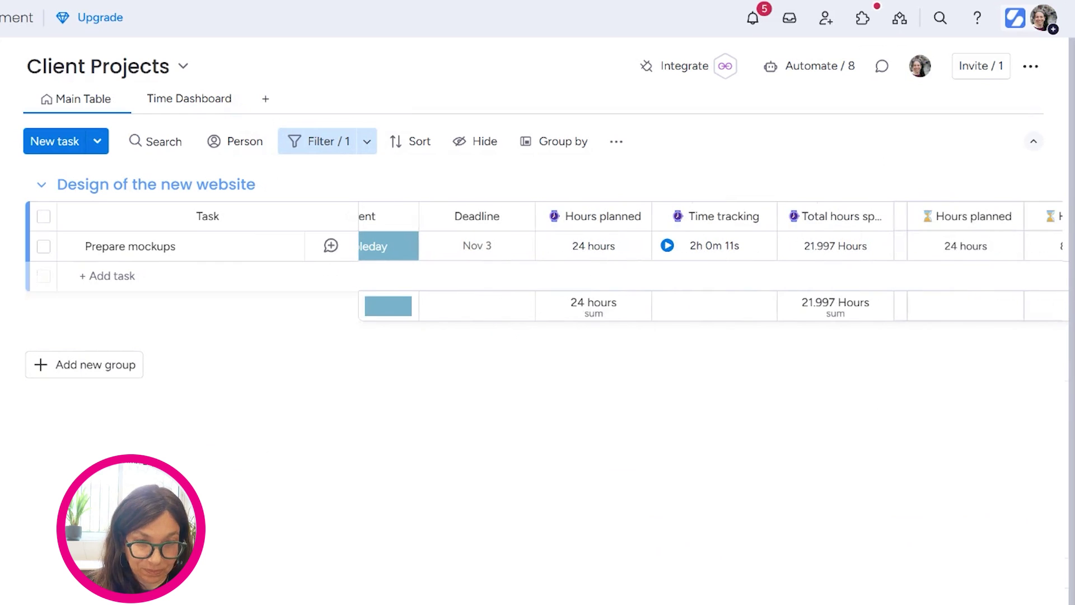
pyautogui.click(179, 100)
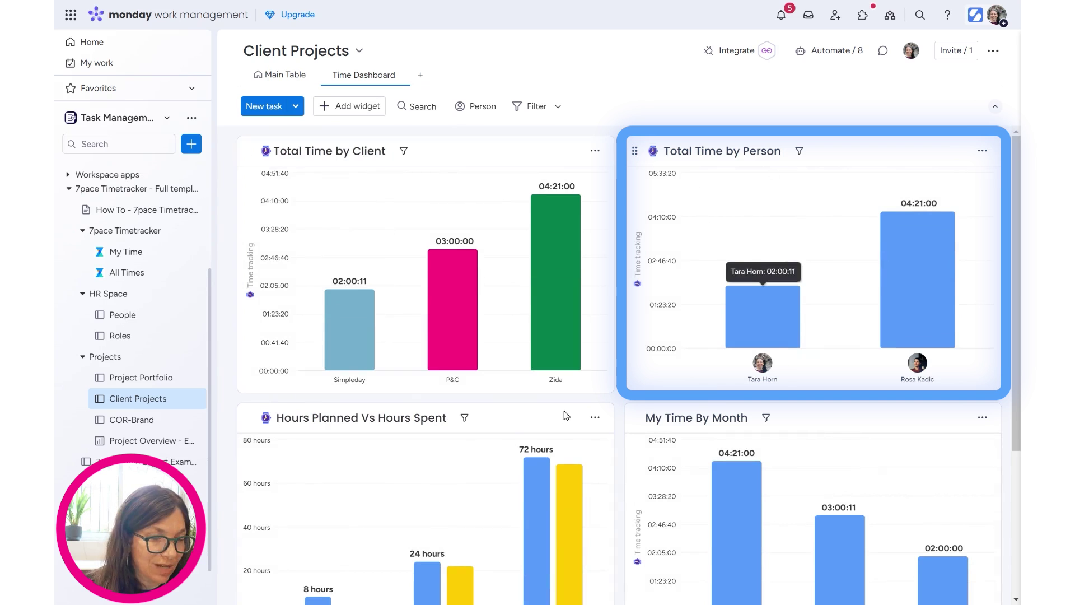
pyautogui.scroll(-2, 1016, 180)
pyautogui.scroll(-1, 773, 369)
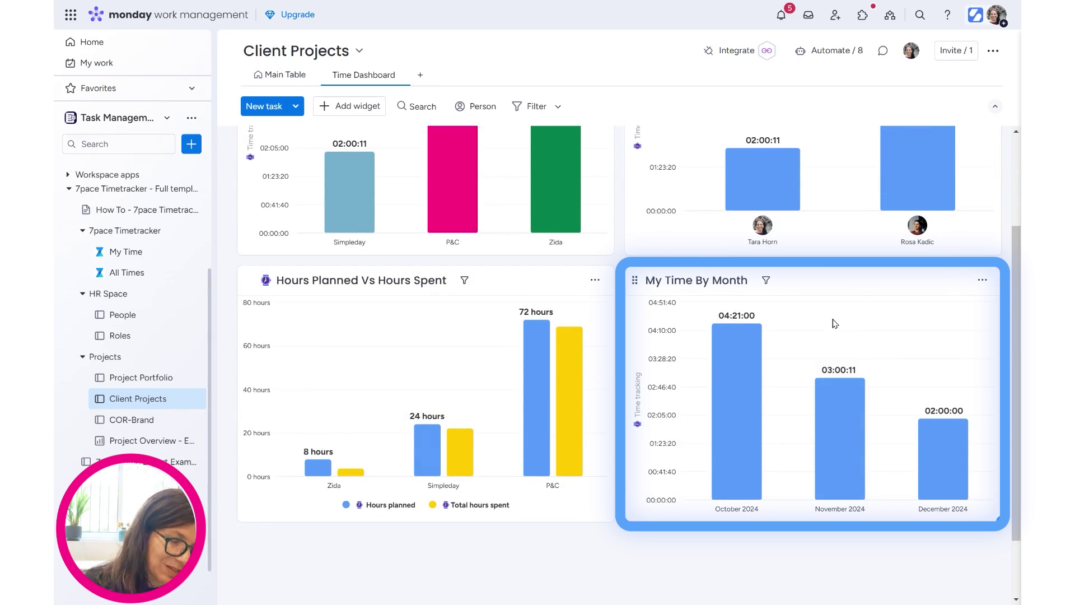
pyautogui.scroll(3, 835, 328)
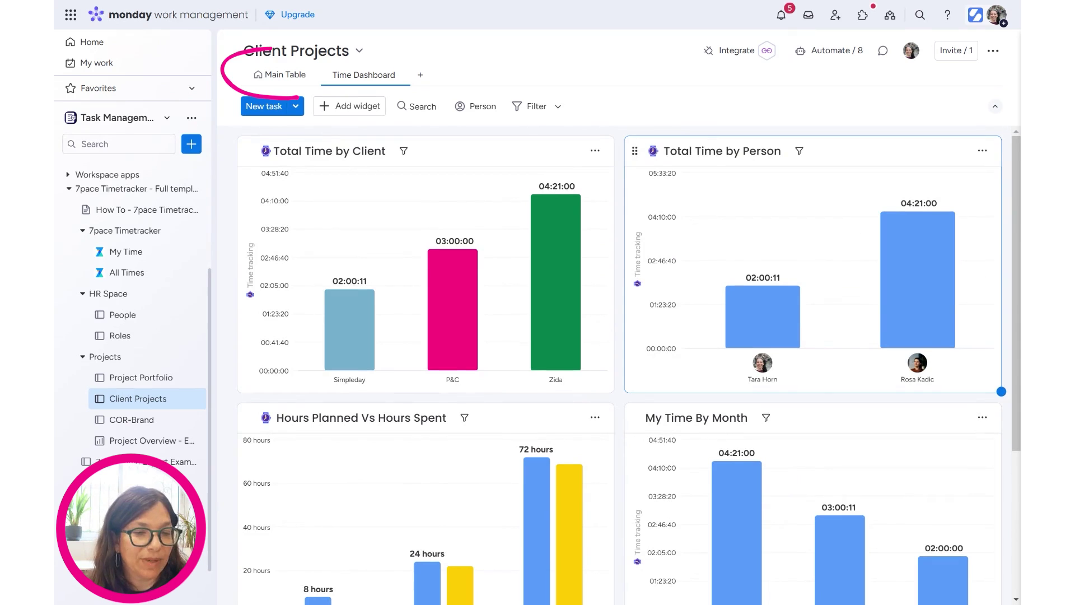
pyautogui.click(278, 75)
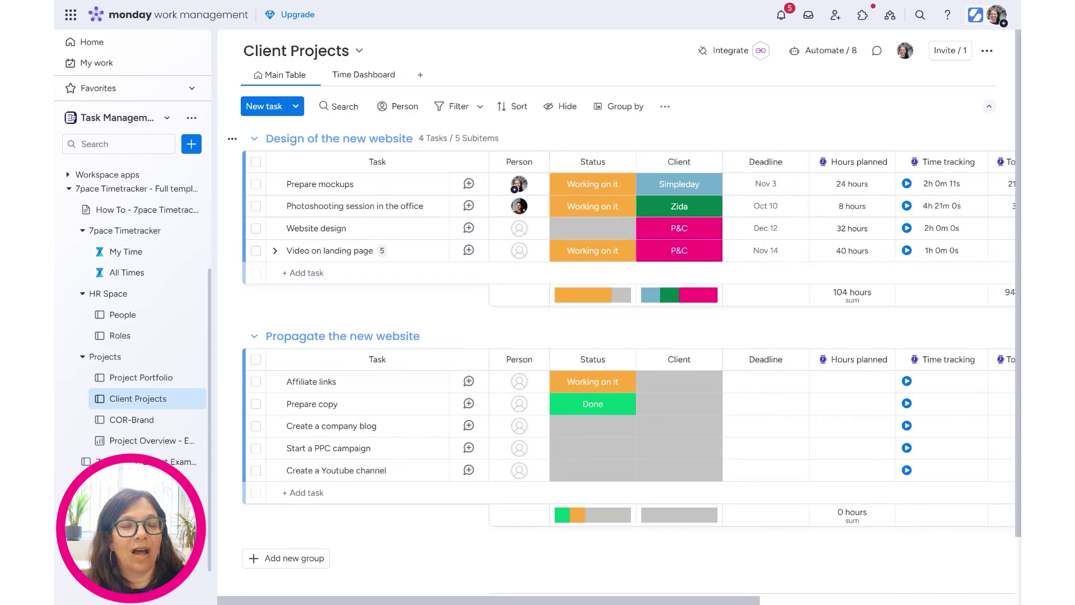
pyautogui.click(360, 80)
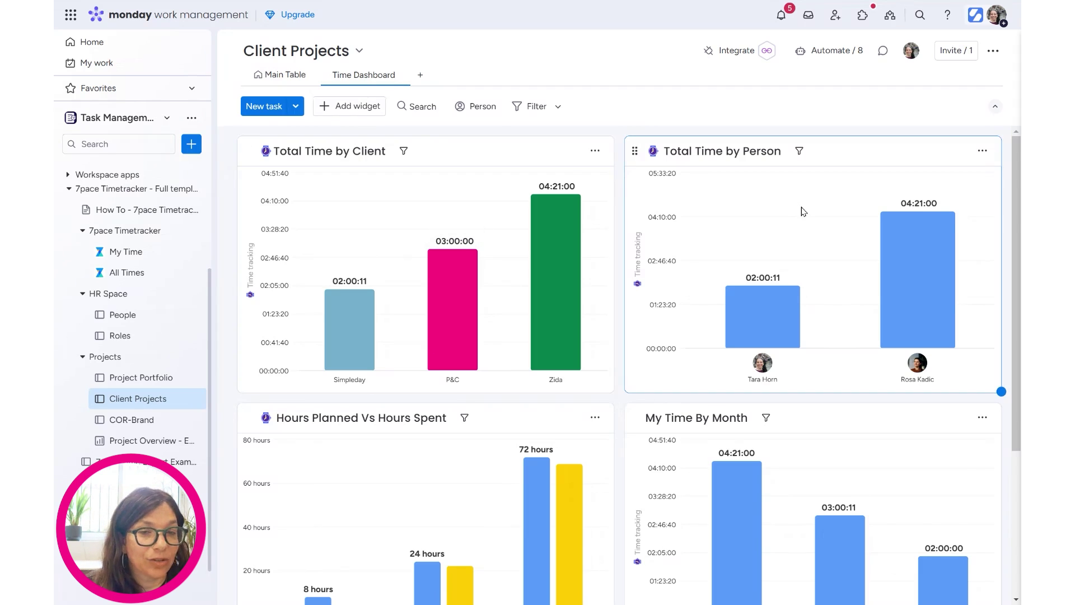
pyautogui.click(403, 152)
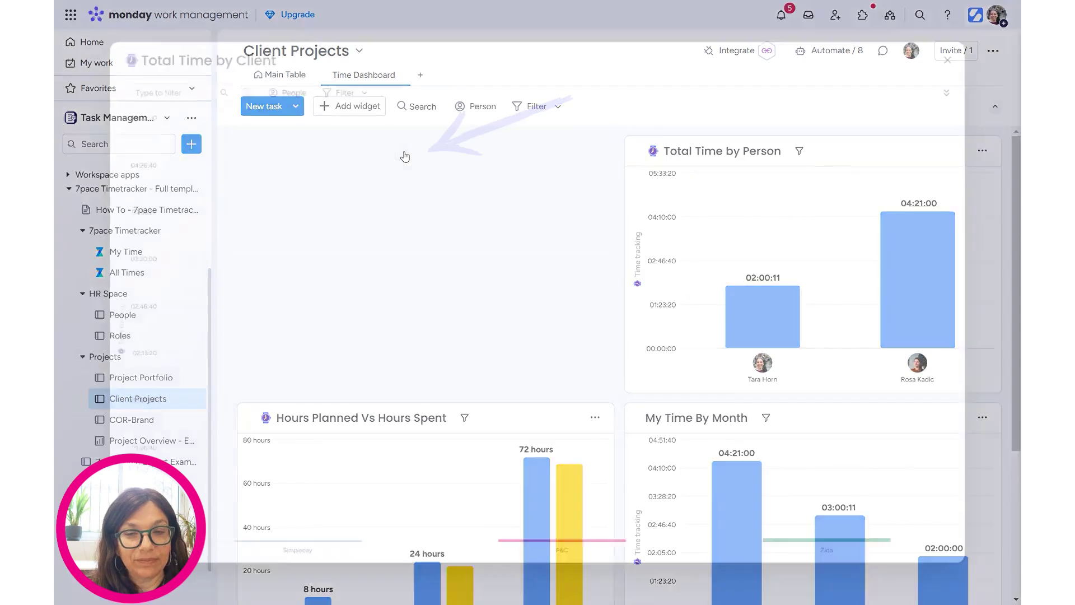
pyautogui.click(447, 147)
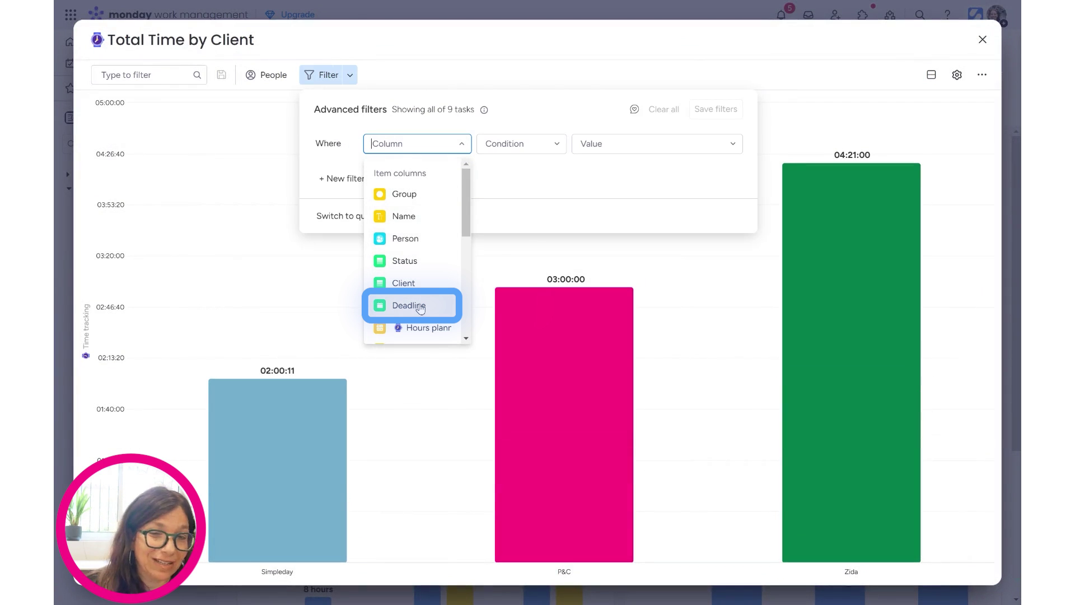
pyautogui.click(982, 39)
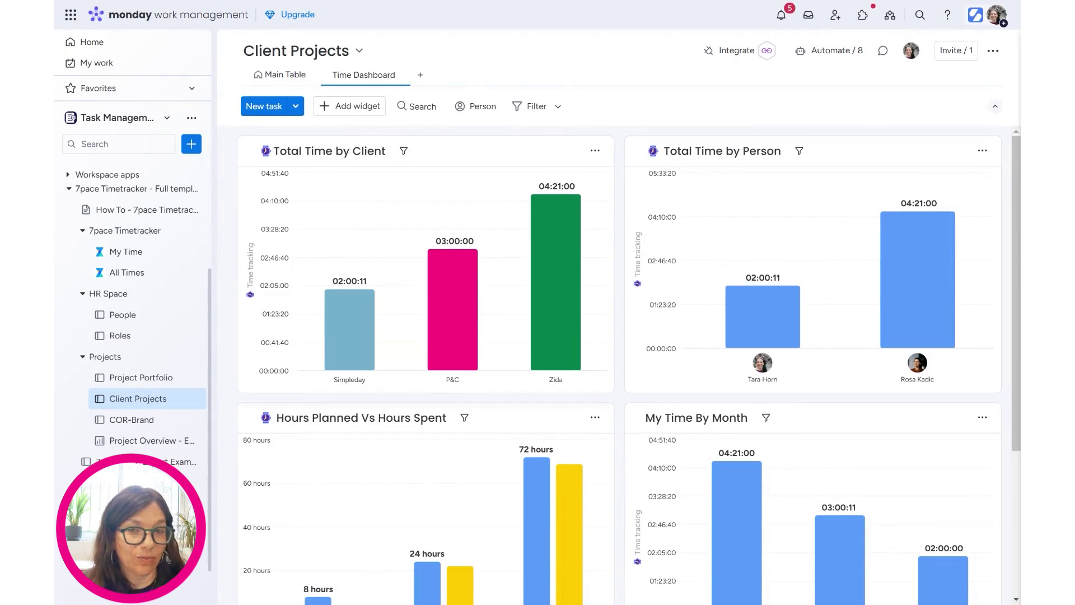
# In All Times, add a Person filter with both people selected, leaving six of seven worklogs.
pyautogui.click(138, 278)
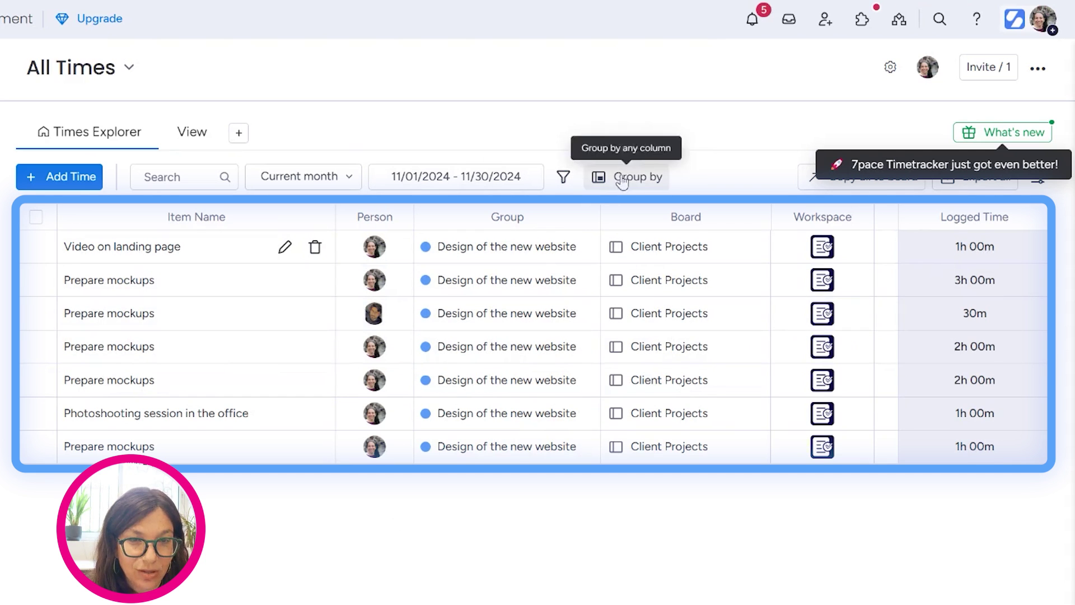
pyautogui.click(564, 176)
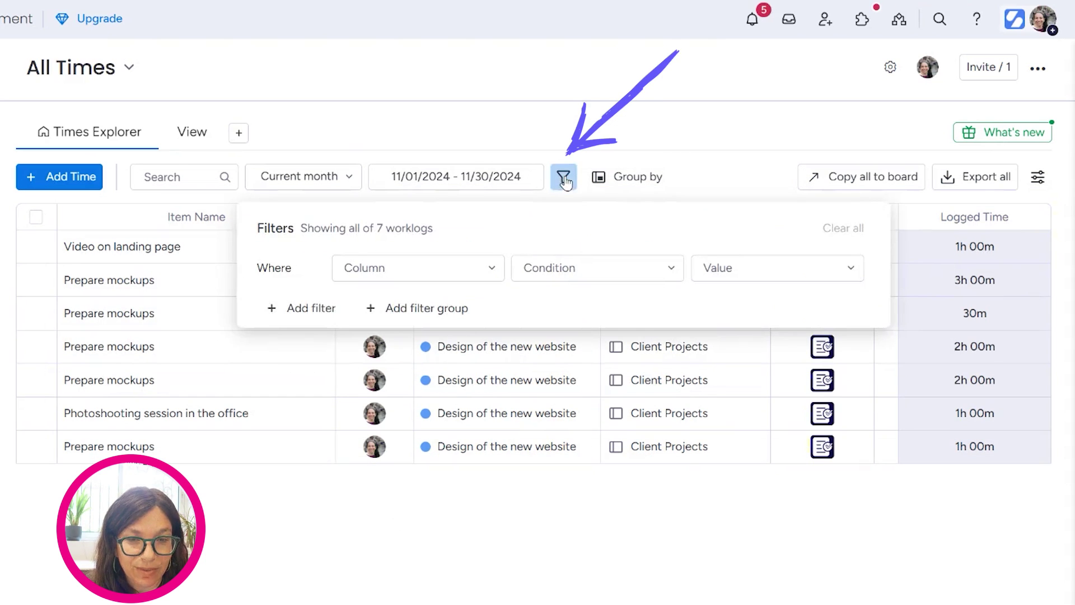
pyautogui.click(486, 265)
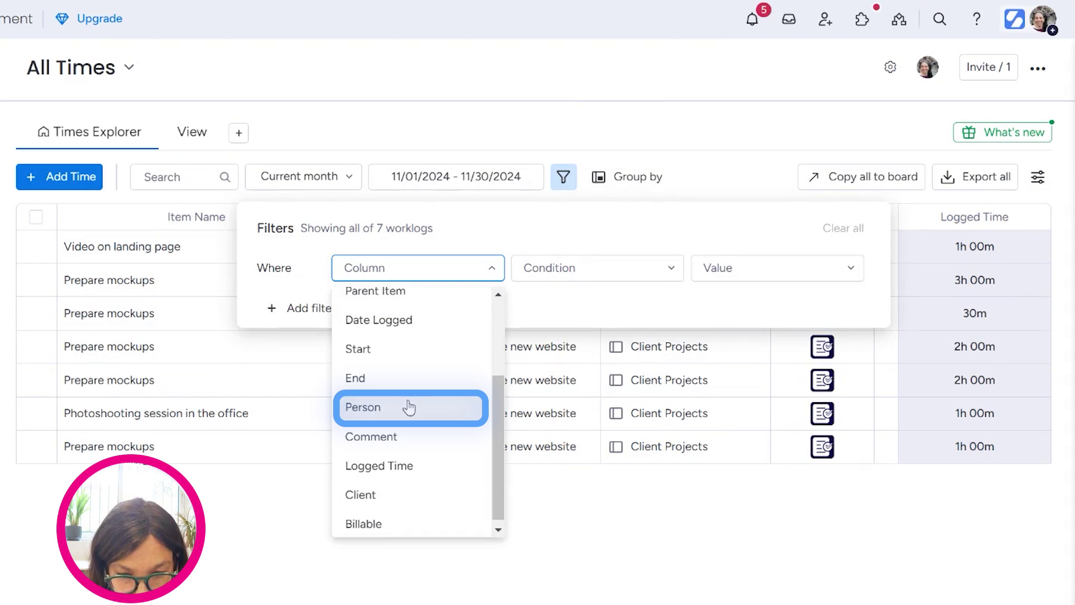
pyautogui.press('Return')
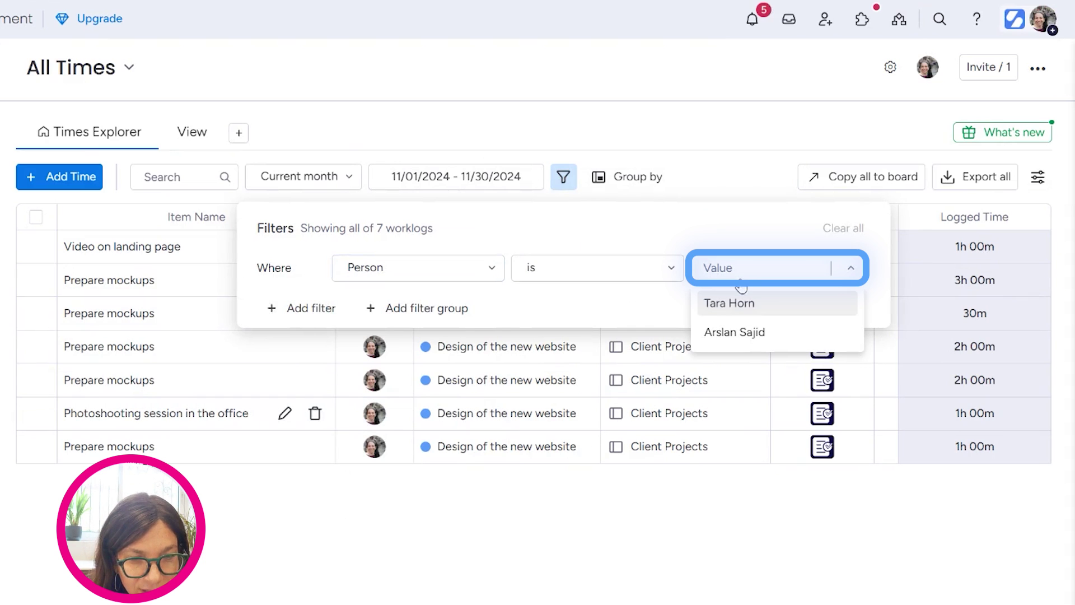
pyautogui.click(739, 303)
pyautogui.click(767, 304)
pyautogui.click(742, 139)
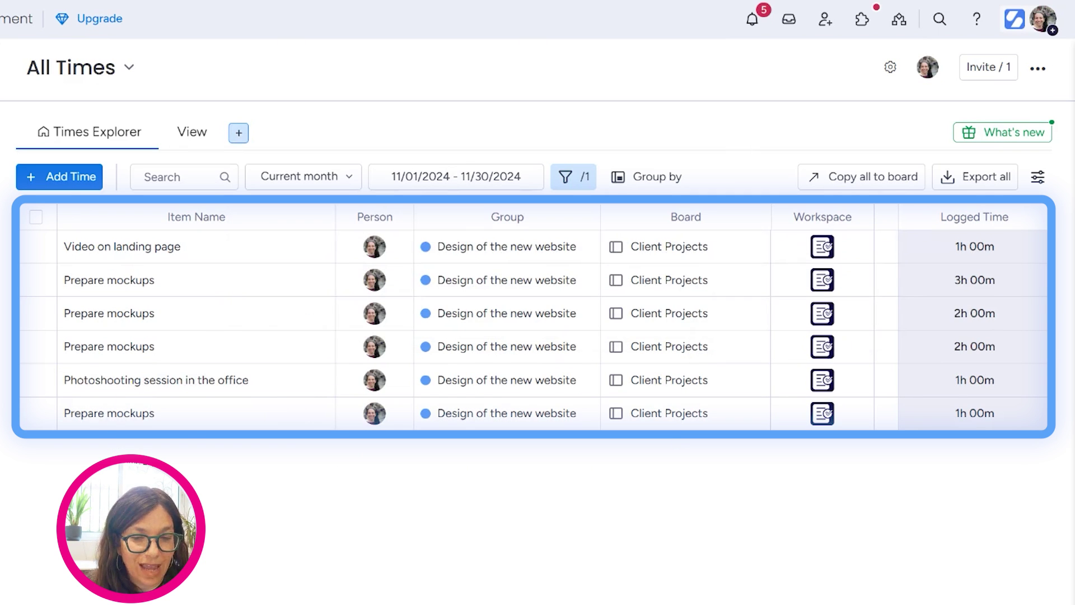
pyautogui.hscroll(5, 175, 233)
pyautogui.hscroll(-5, 175, 233)
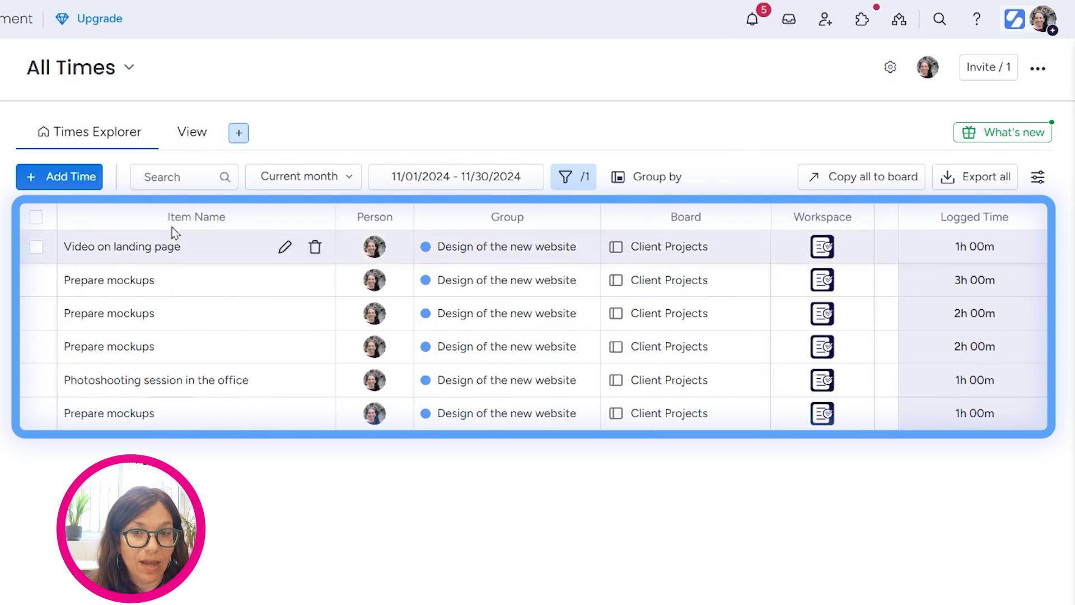
pyautogui.click(302, 175)
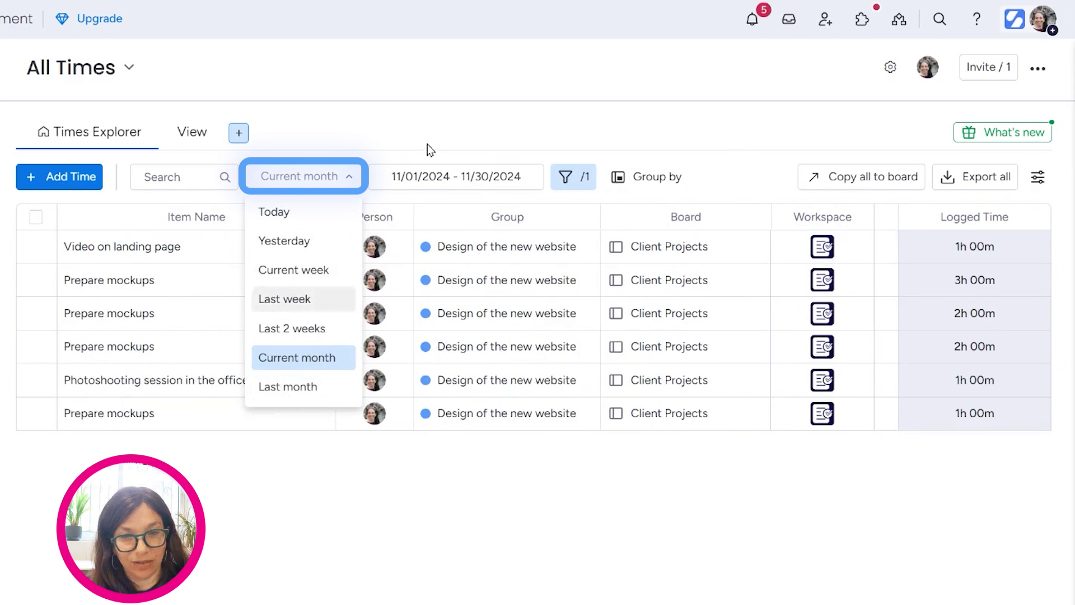
# Try the date-range calendar and group the worklogs by Date Logged.
pyautogui.click(444, 177)
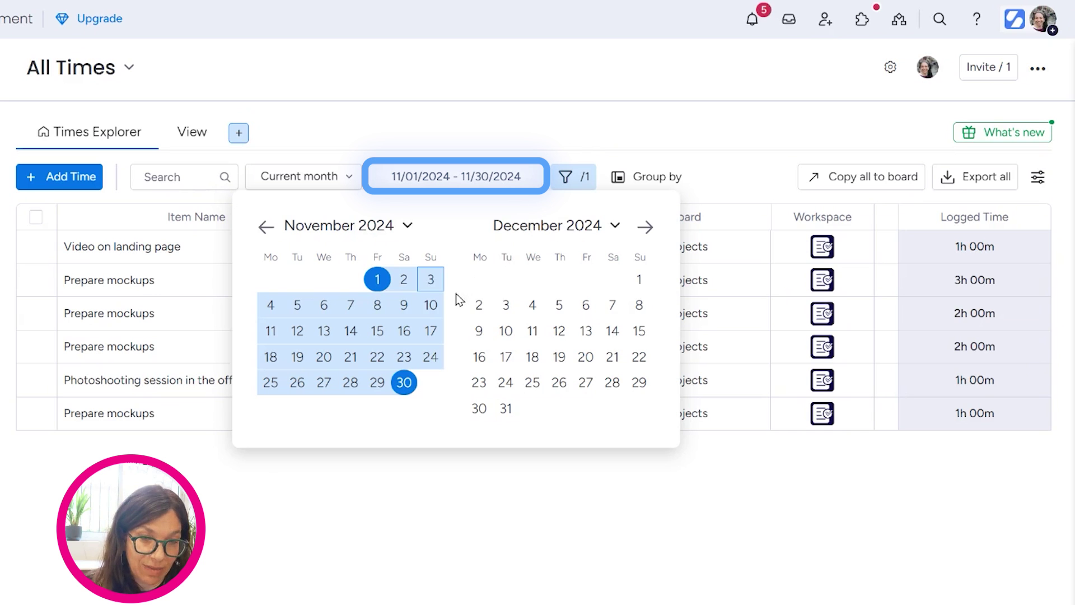
pyautogui.click(650, 180)
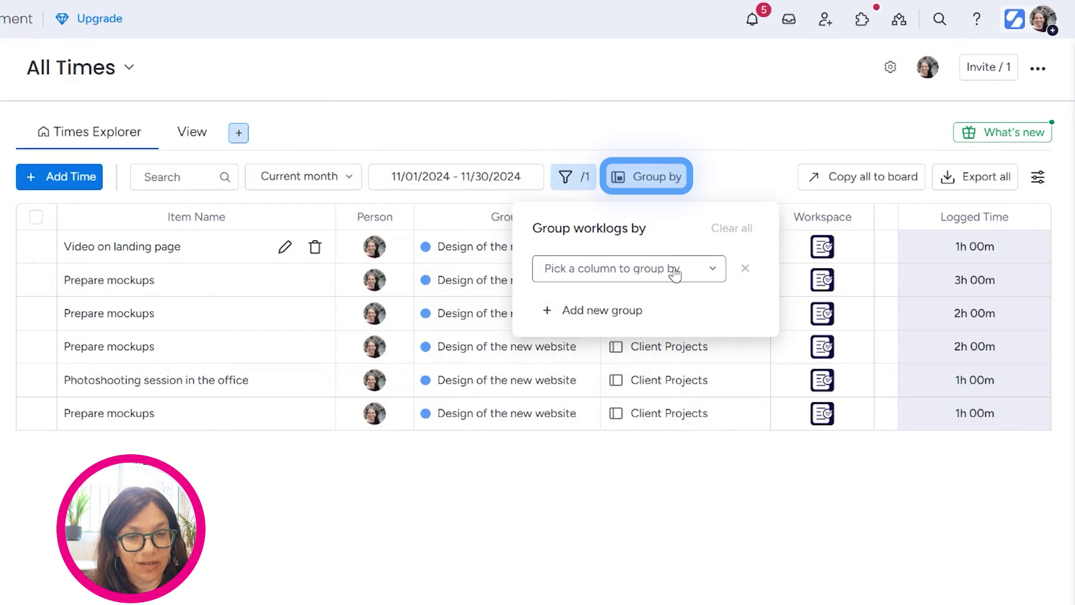
pyautogui.click(675, 272)
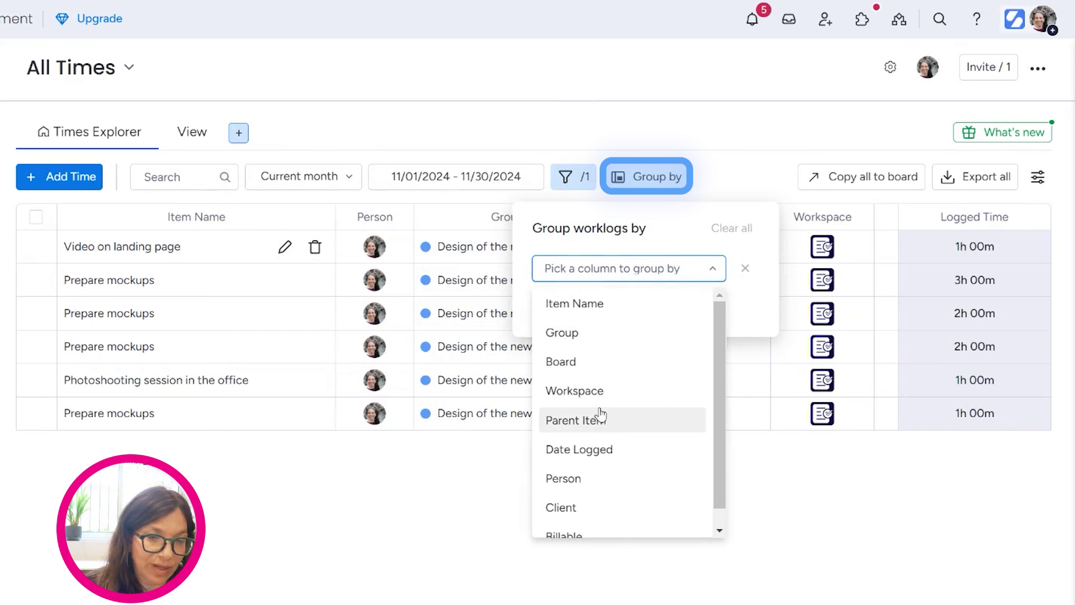
pyautogui.click(618, 452)
pyautogui.click(451, 511)
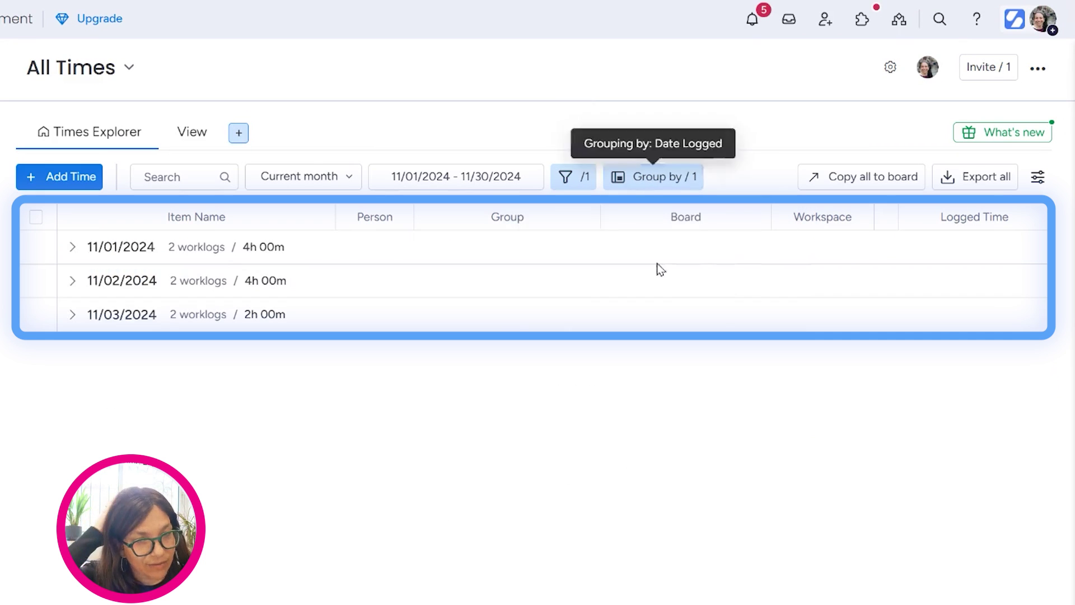
# Clear the Person filter and remove the Date Logged grouping.
pyautogui.click(571, 176)
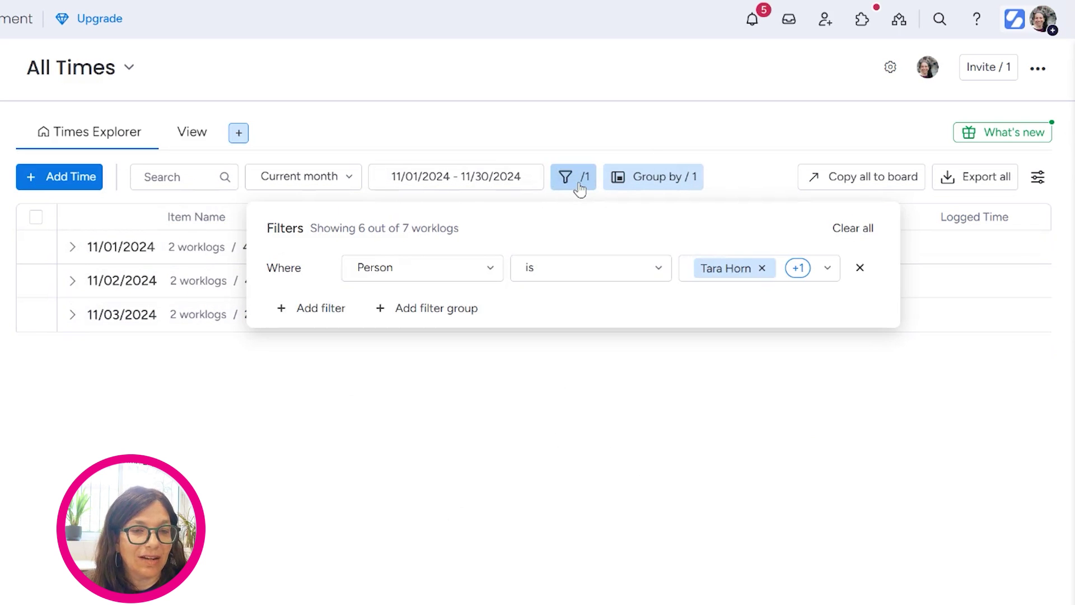
pyautogui.click(847, 228)
pyautogui.click(529, 374)
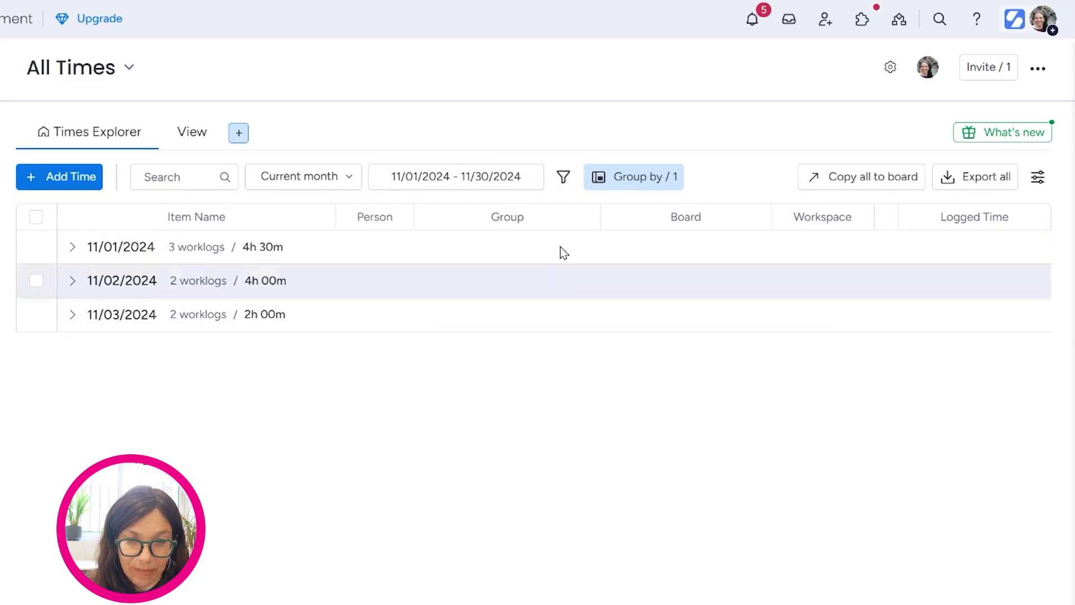
pyautogui.click(638, 182)
pyautogui.click(733, 268)
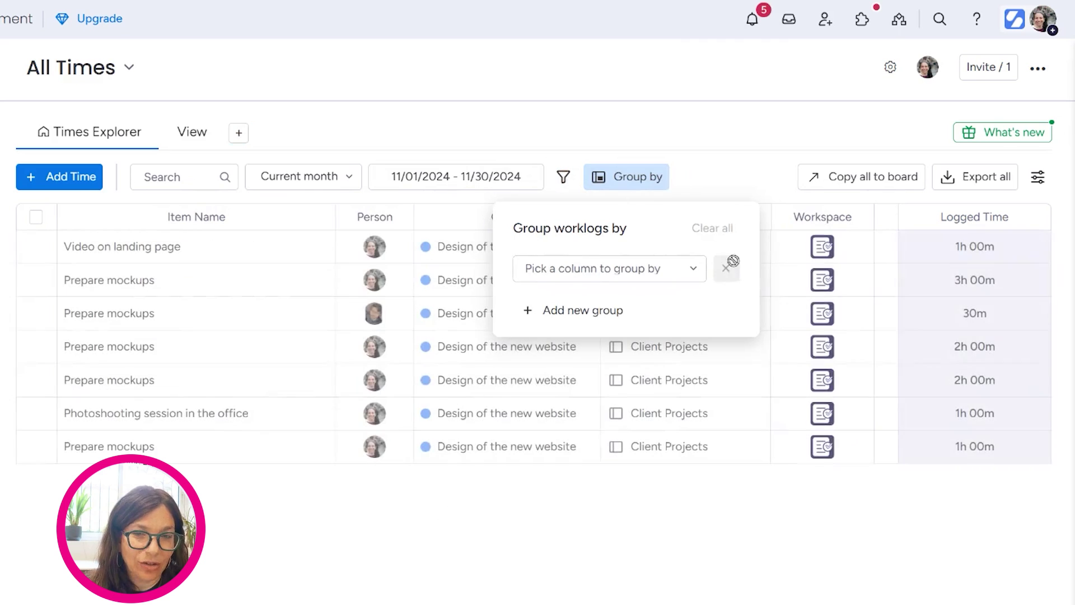
# Review the seven worklogs' Date Logged, Start, End and Client columns, then return to the Client Projects dashboard.
pyautogui.press('Escape')
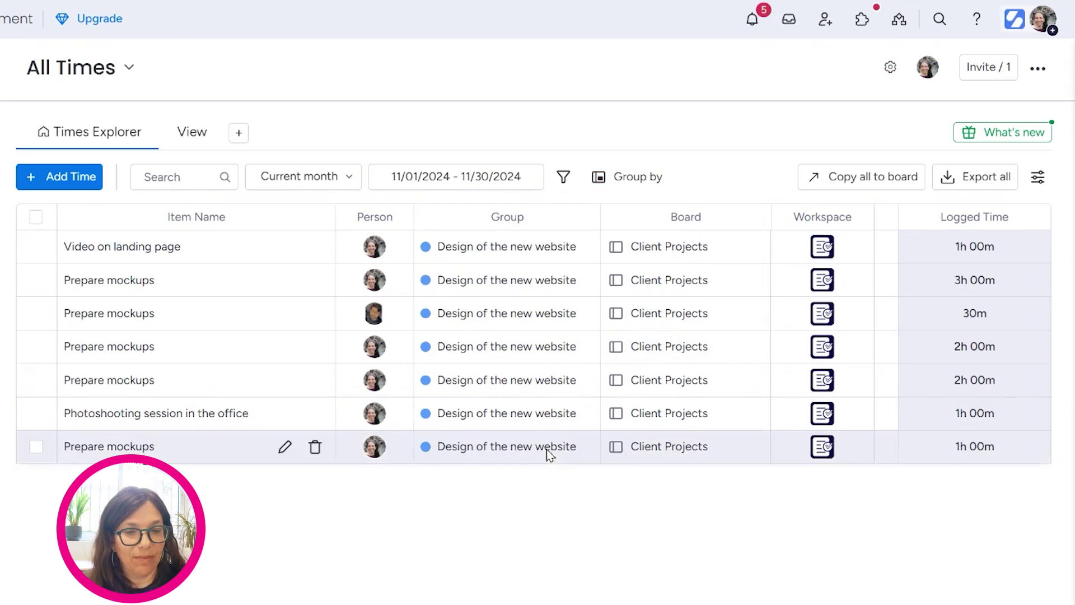
pyautogui.hscroll(6, 476, 333)
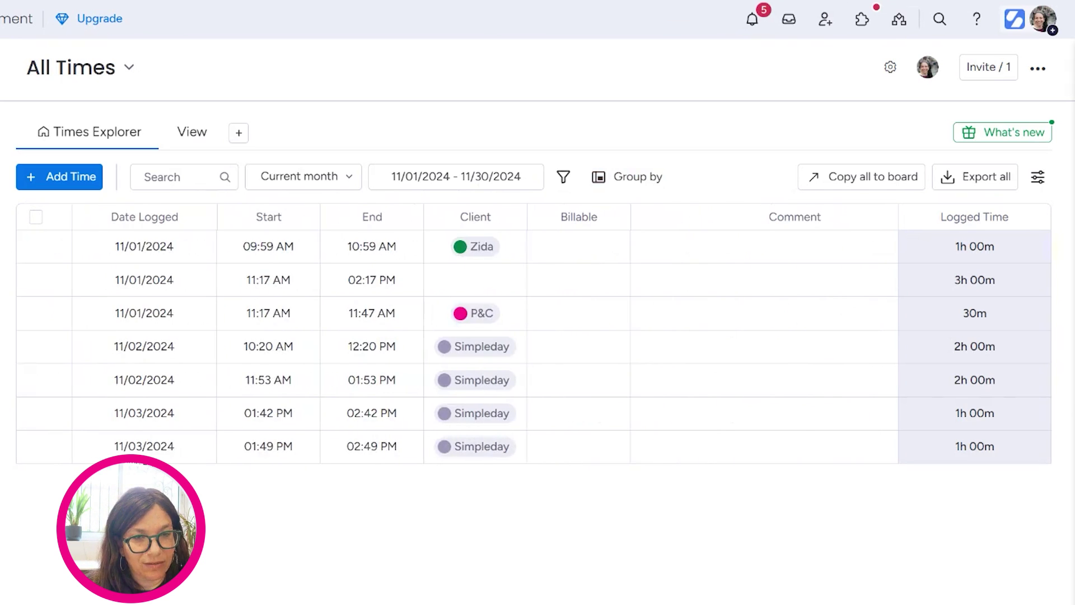
pyautogui.hscroll(-3, 476, 333)
pyautogui.hscroll(-1, 476, 333)
pyautogui.hscroll(4, 475, 333)
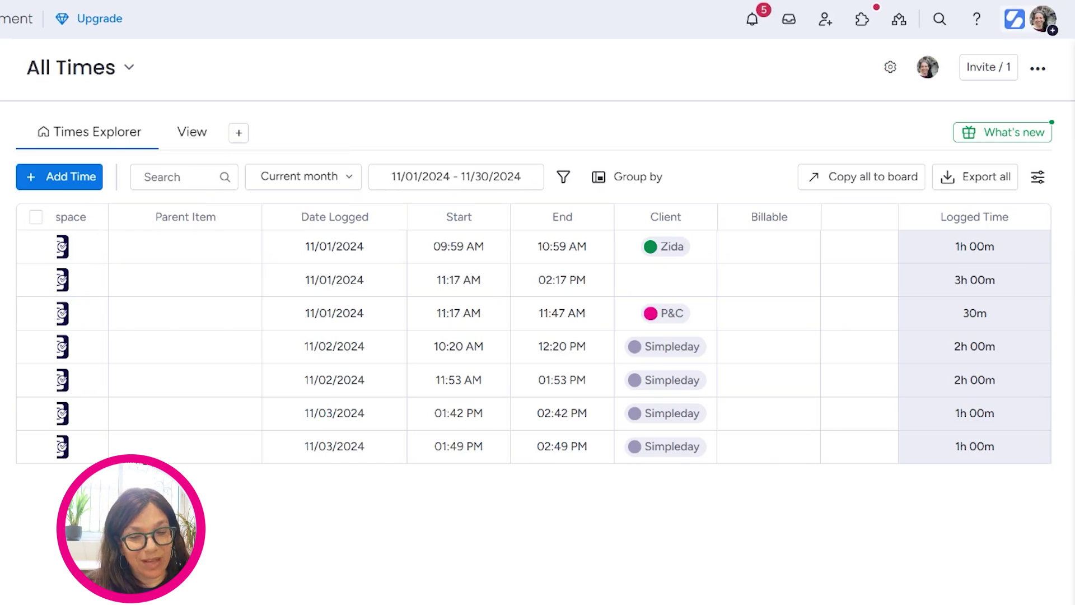
pyautogui.hscroll(-10, 532, 336)
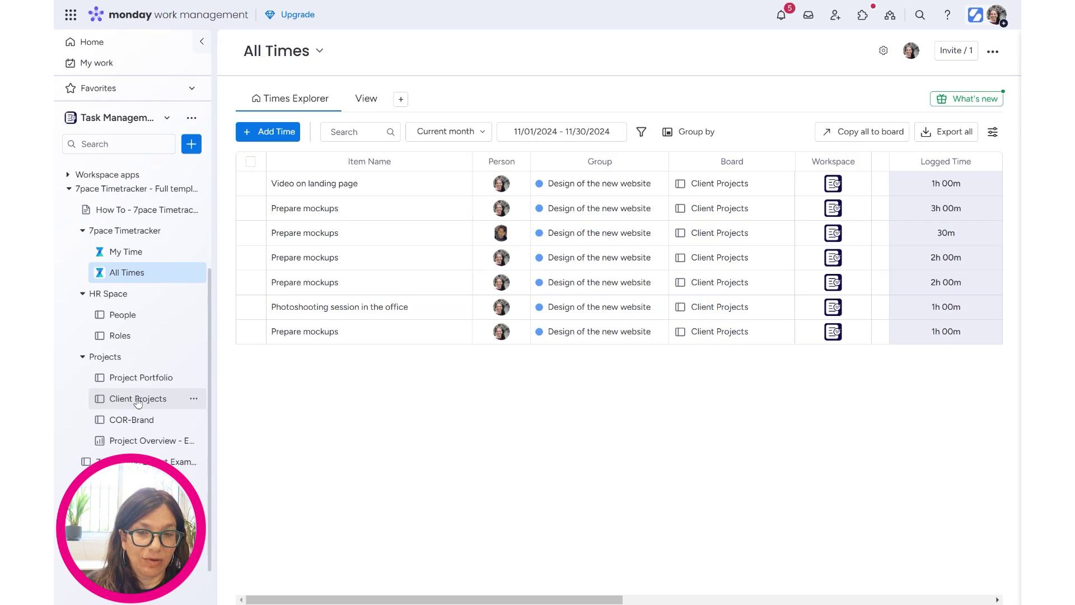
pyautogui.click(138, 399)
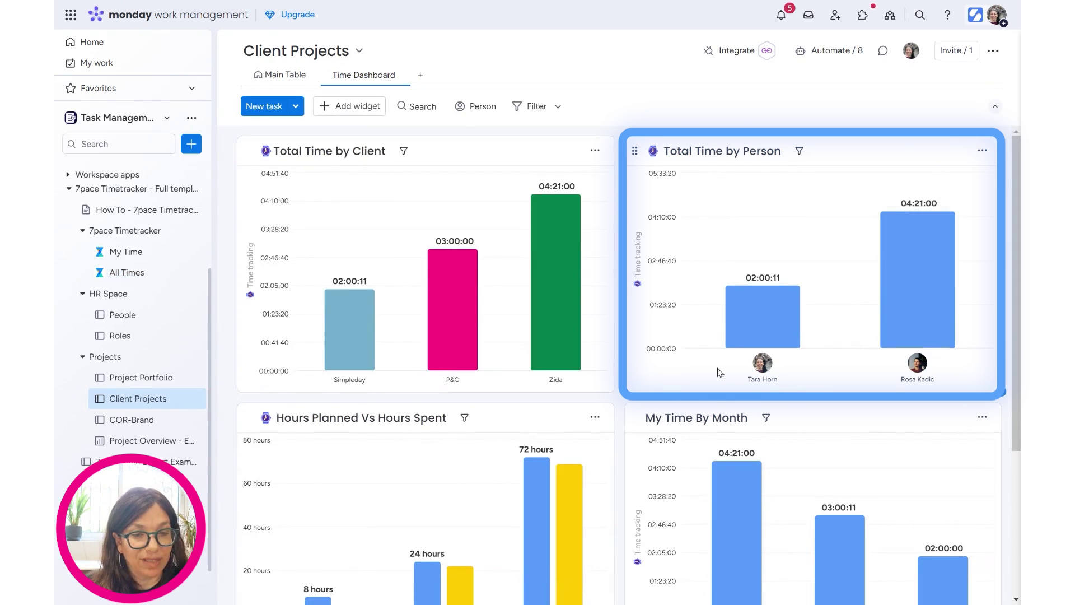
pyautogui.click(765, 325)
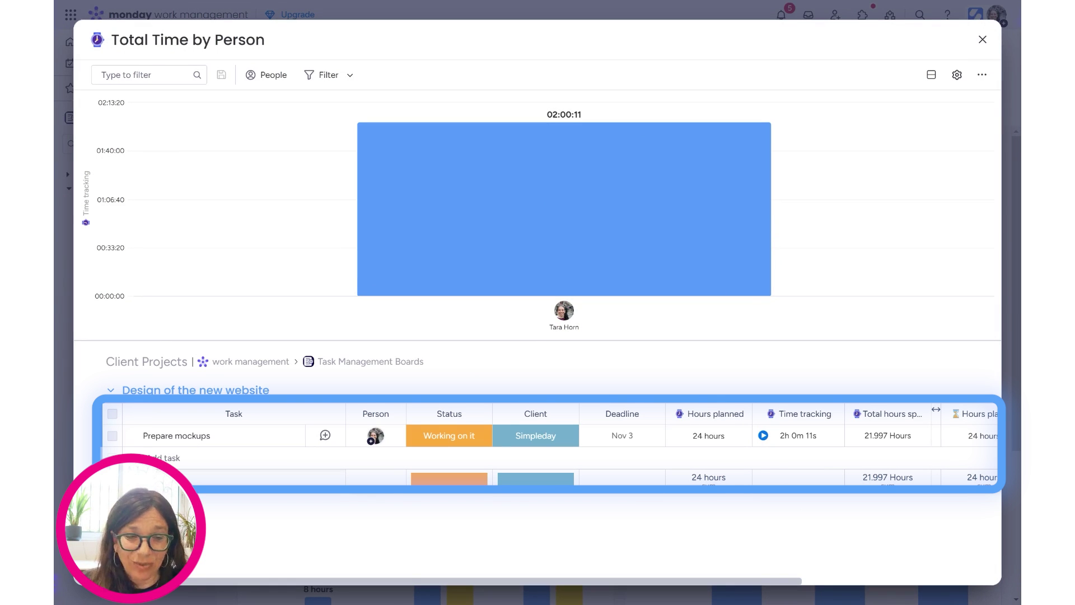
pyautogui.click(982, 39)
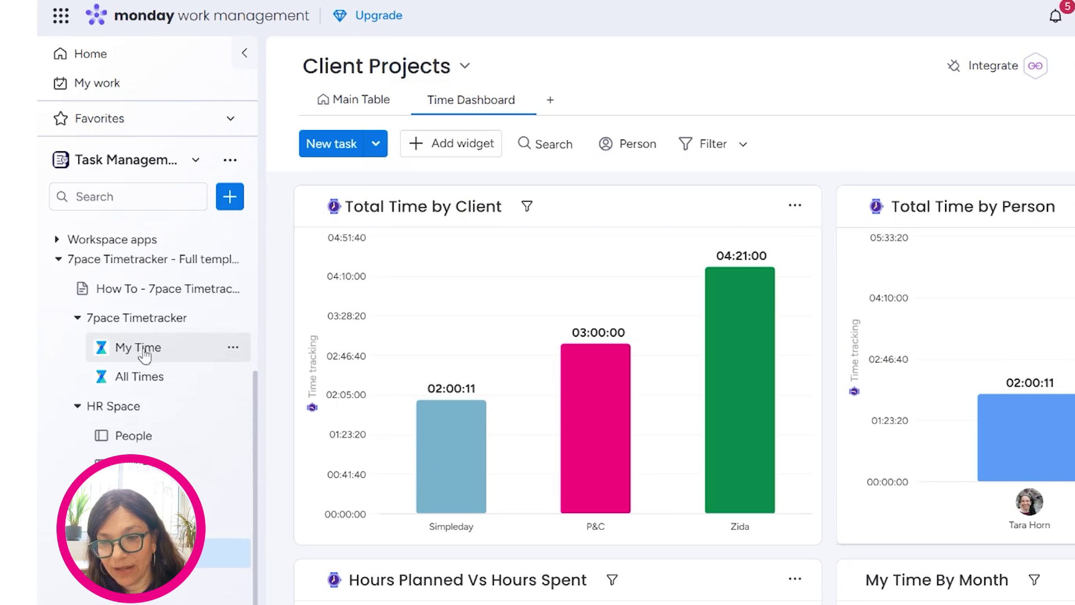
pyautogui.click(143, 375)
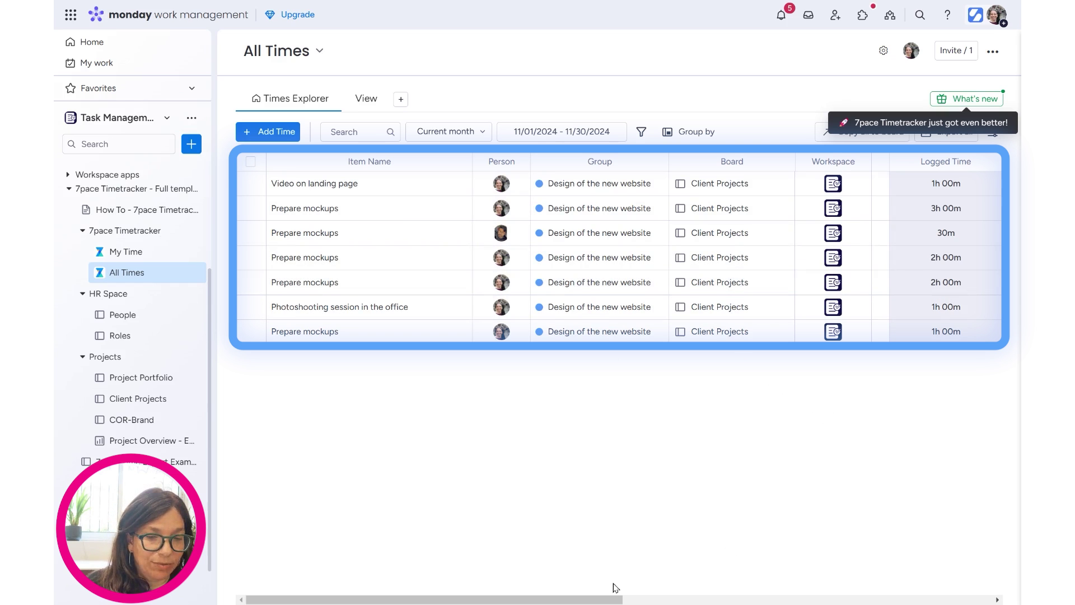
pyautogui.moveTo(613, 597); pyautogui.dragTo(966, 568)
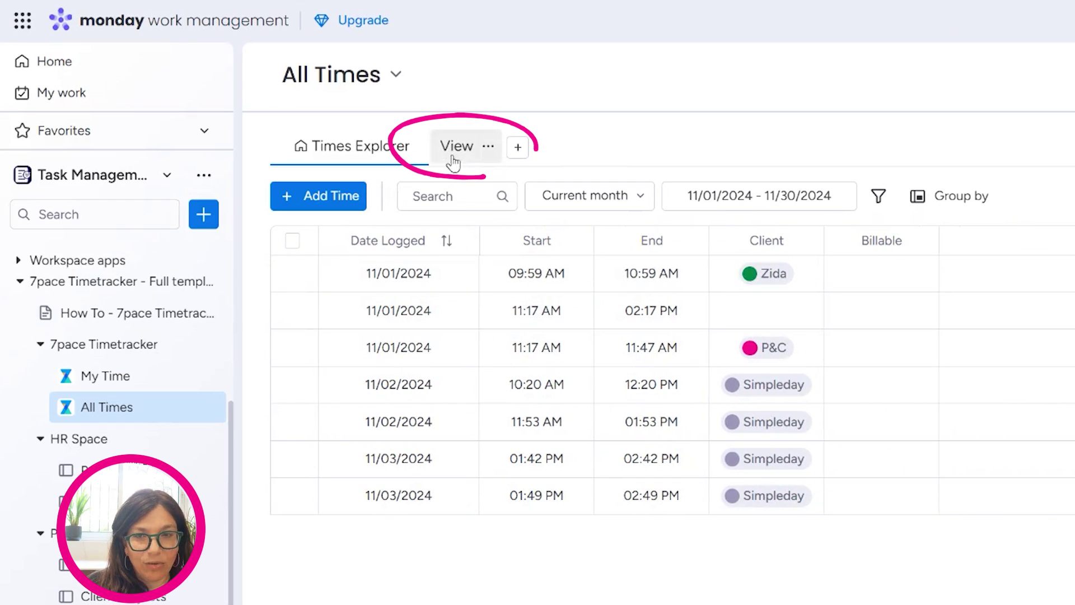
pyautogui.click(442, 143)
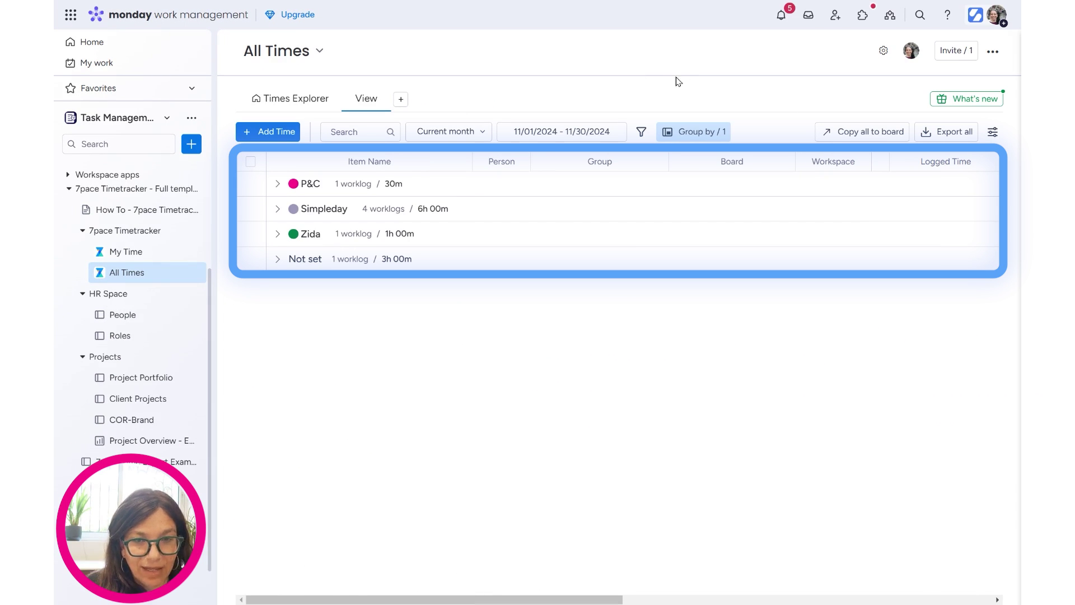
pyautogui.click(284, 100)
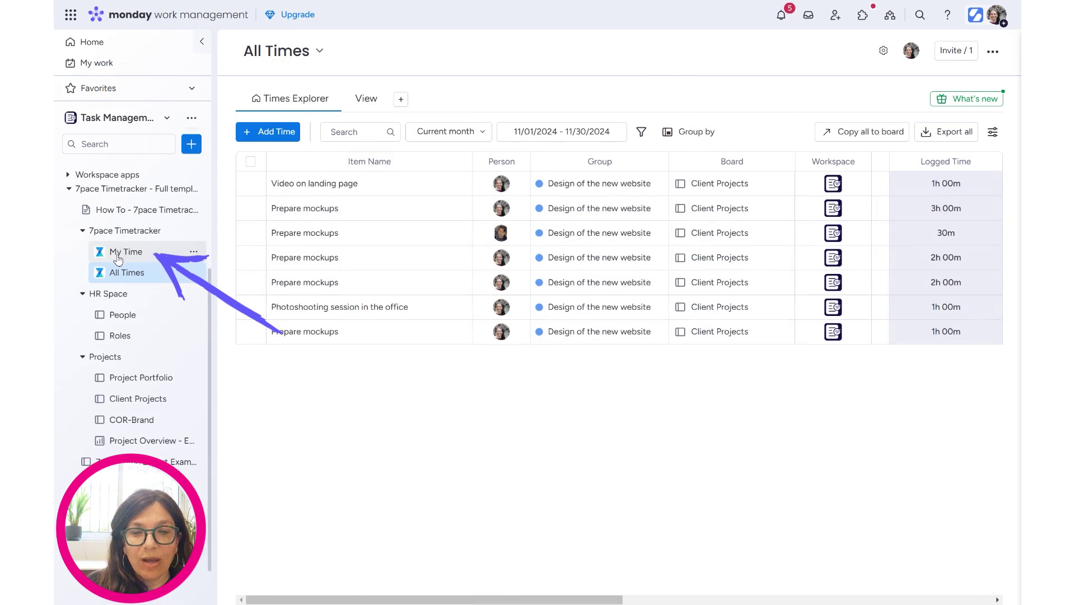
# Check this week's My Time timesheet, then go back to the Client Projects task table.
pyautogui.click(118, 255)
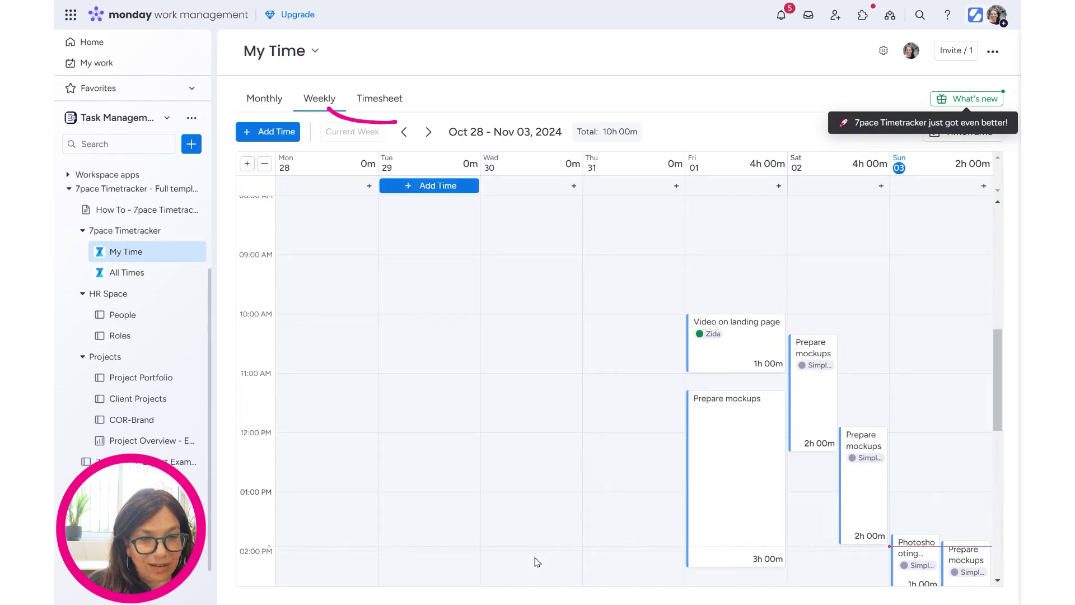
pyautogui.click(383, 103)
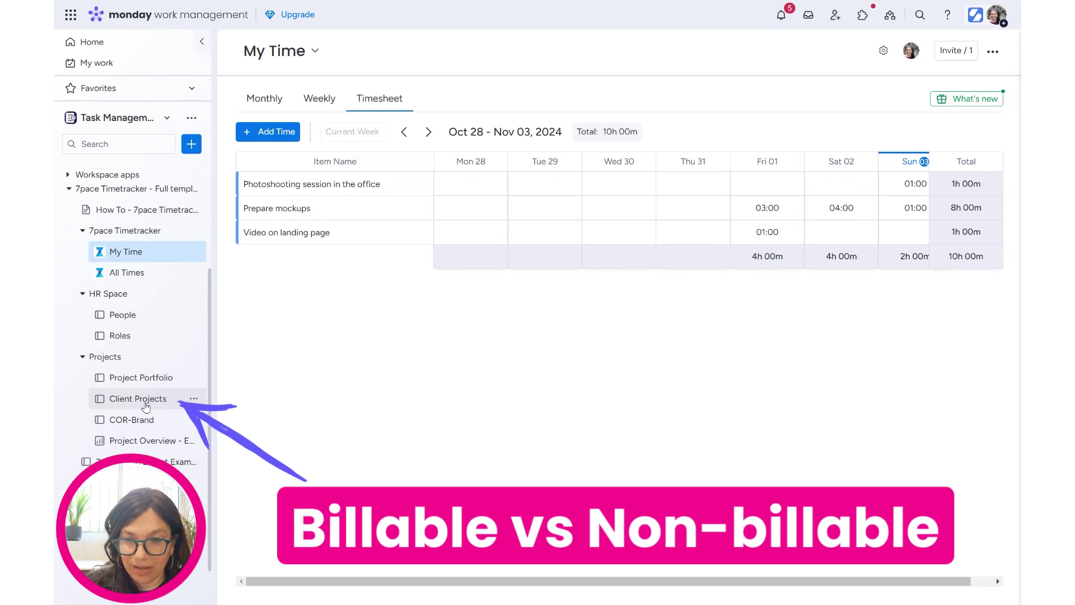
pyautogui.click(138, 398)
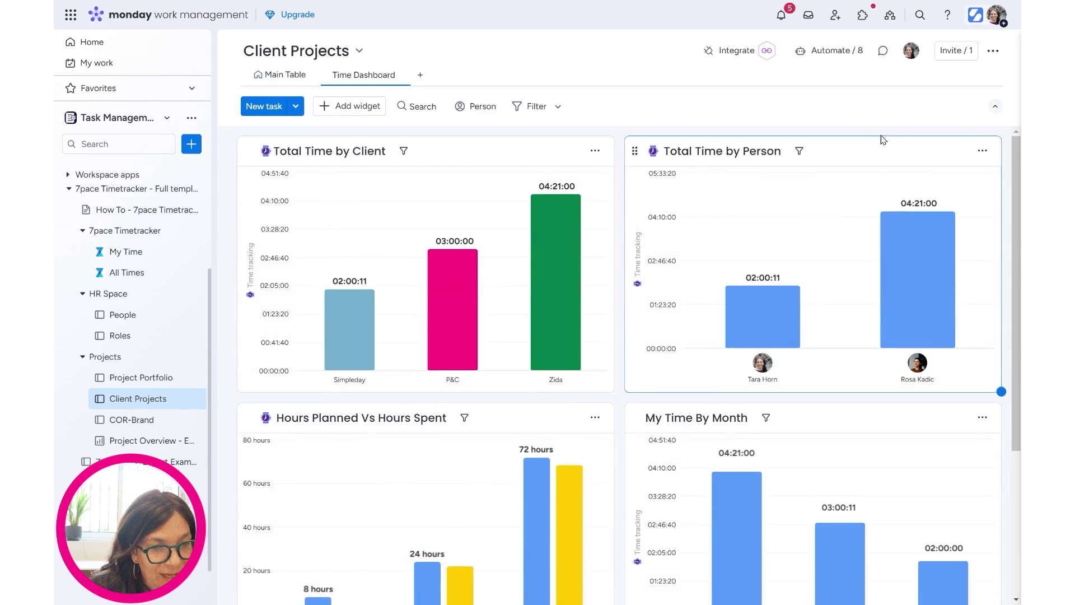
pyautogui.click(262, 78)
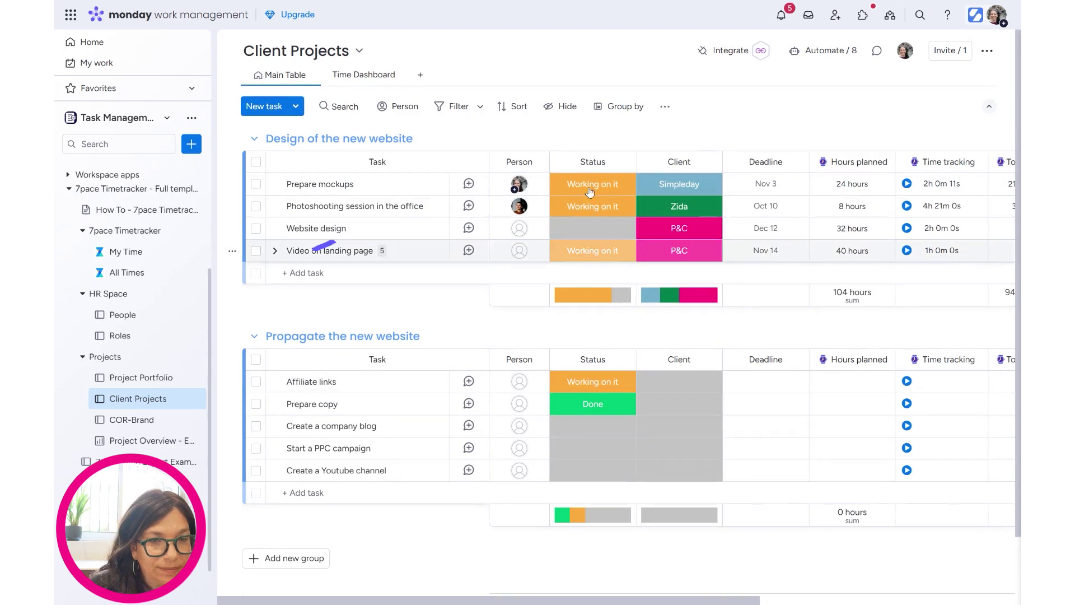
pyautogui.click(469, 185)
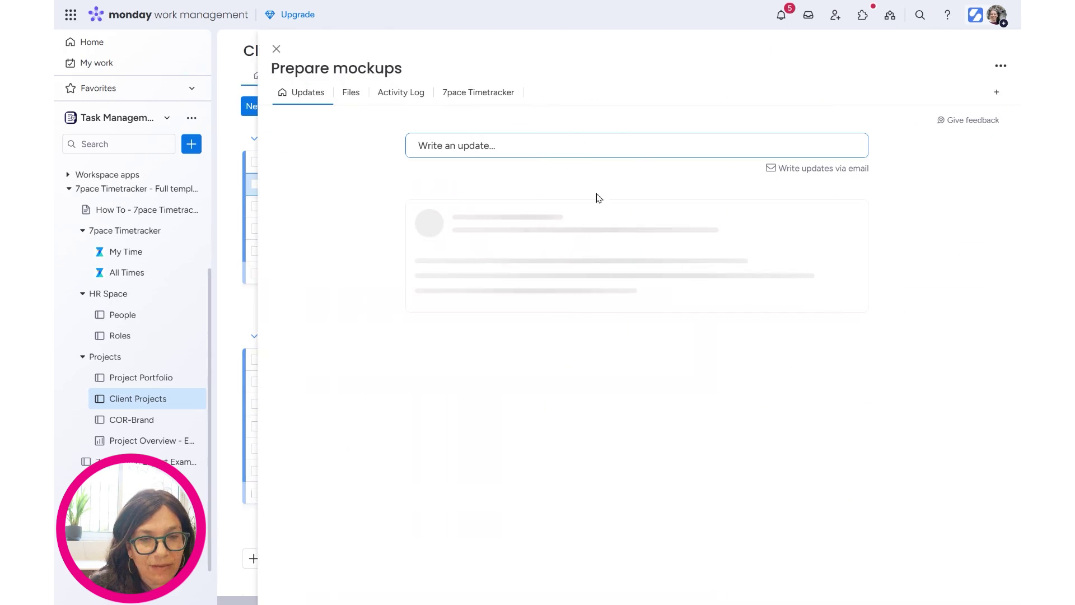
pyautogui.click(477, 93)
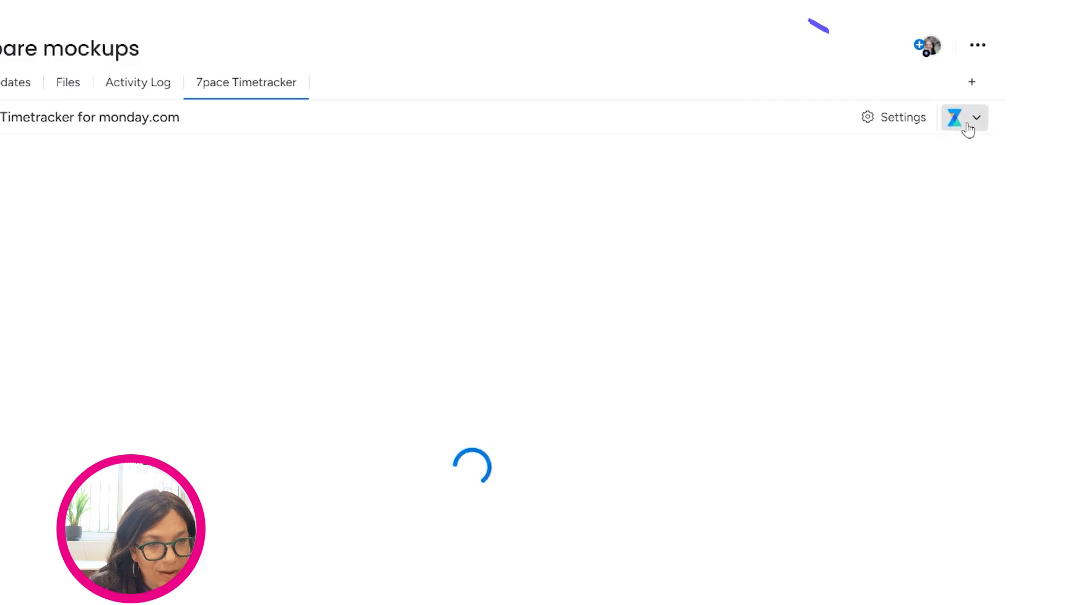
pyautogui.click(965, 124)
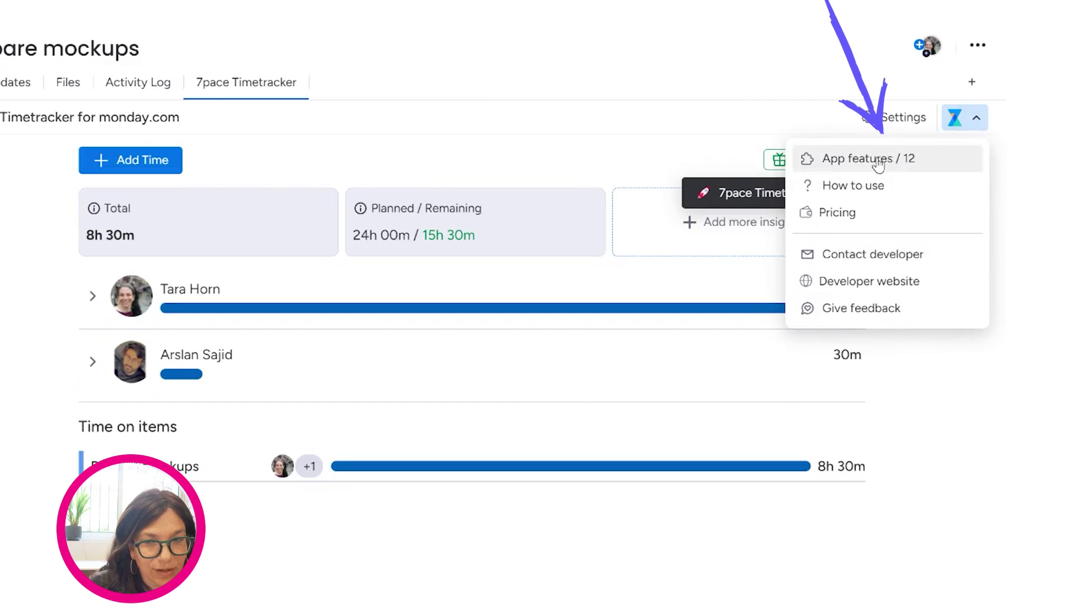
pyautogui.click(884, 159)
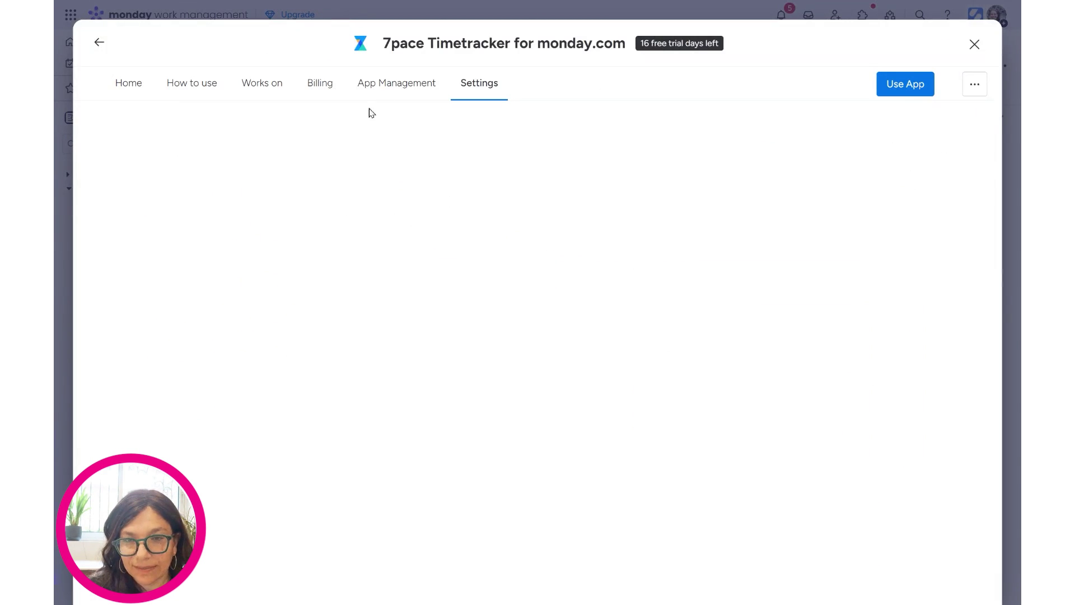
pyautogui.click(479, 85)
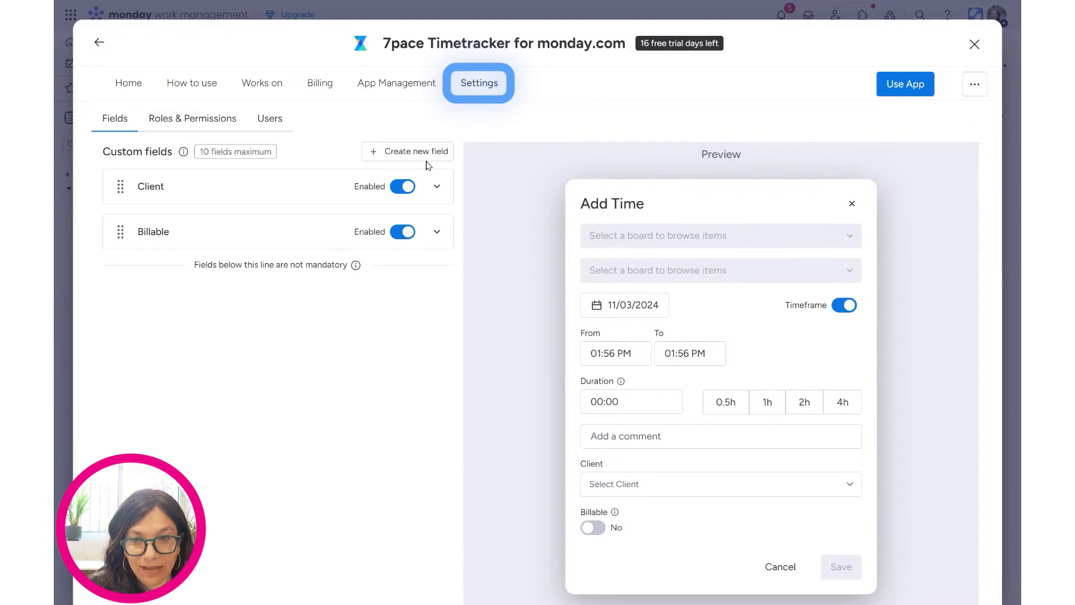
pyautogui.click(249, 233)
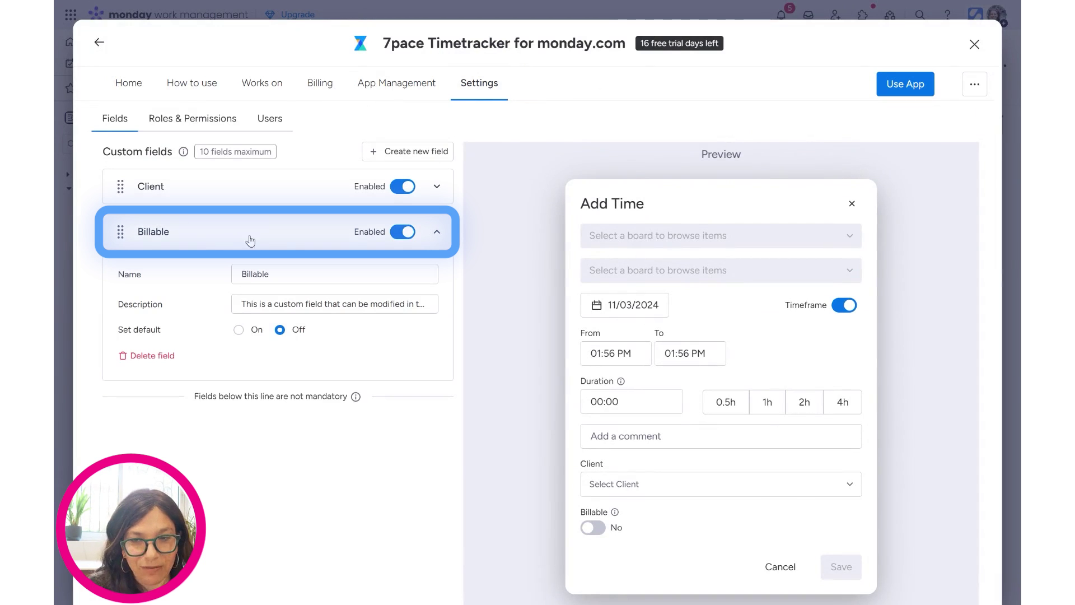
pyautogui.click(974, 45)
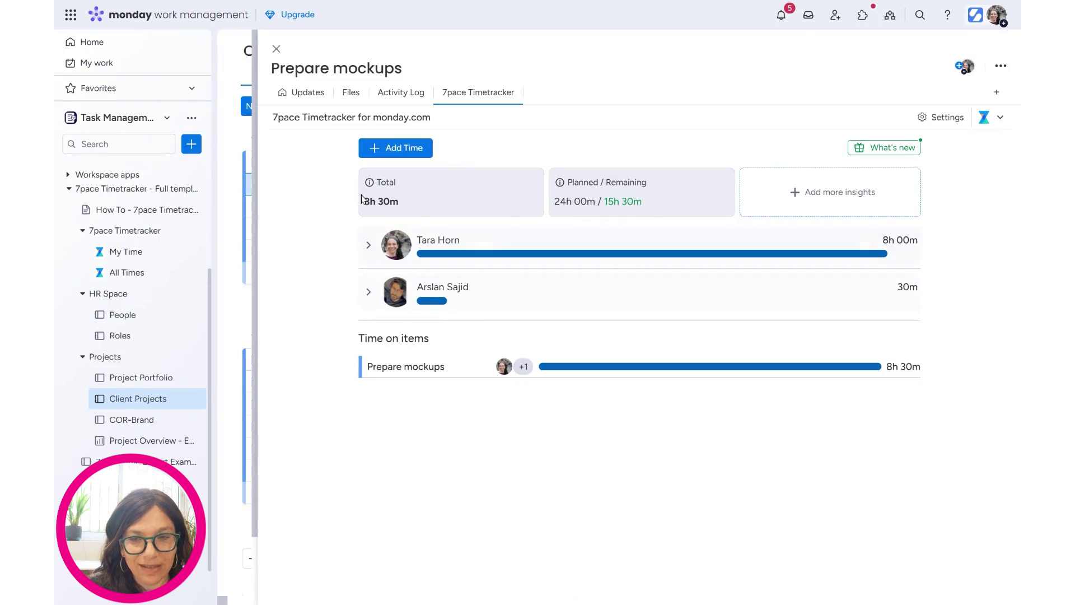
# Log a billable 1-hour 7pace entry for client Zida on Prepare mockups, reaching 9h 30m total.
pyautogui.click(409, 154)
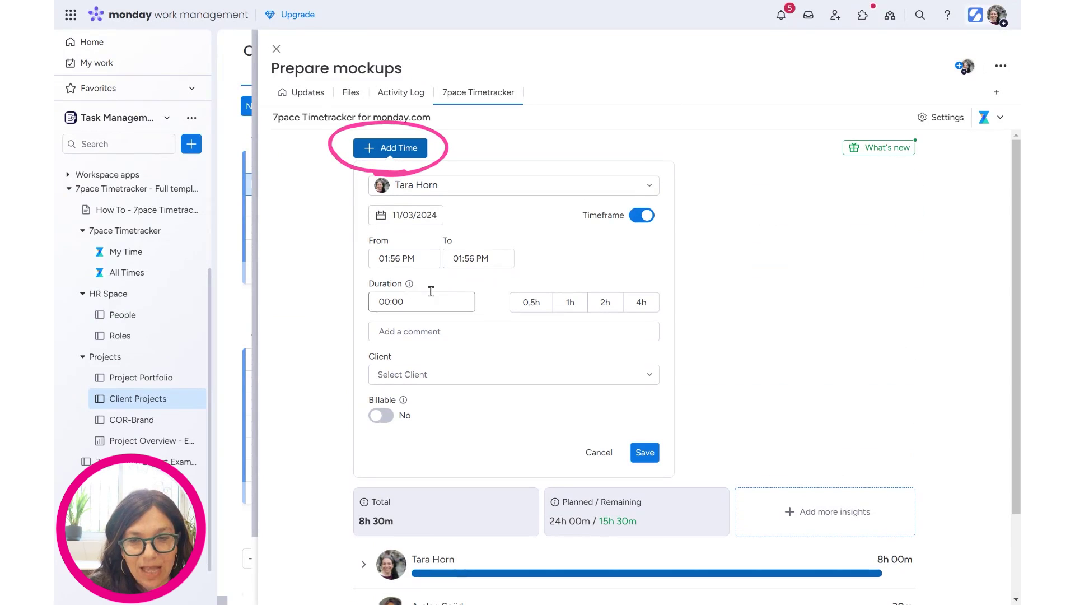
pyautogui.click(431, 374)
pyautogui.click(432, 417)
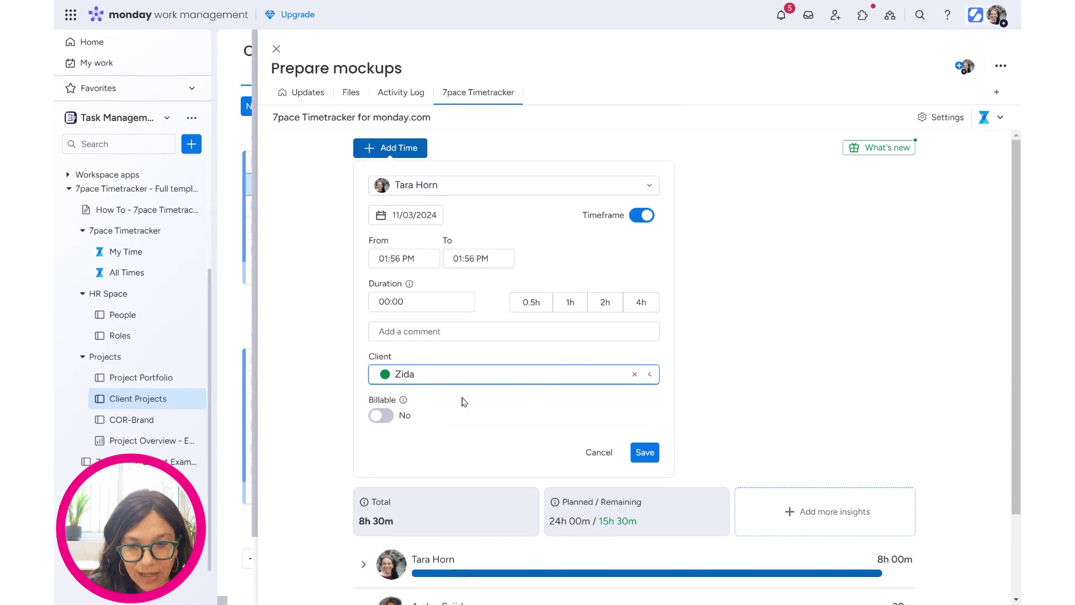
pyautogui.click(389, 417)
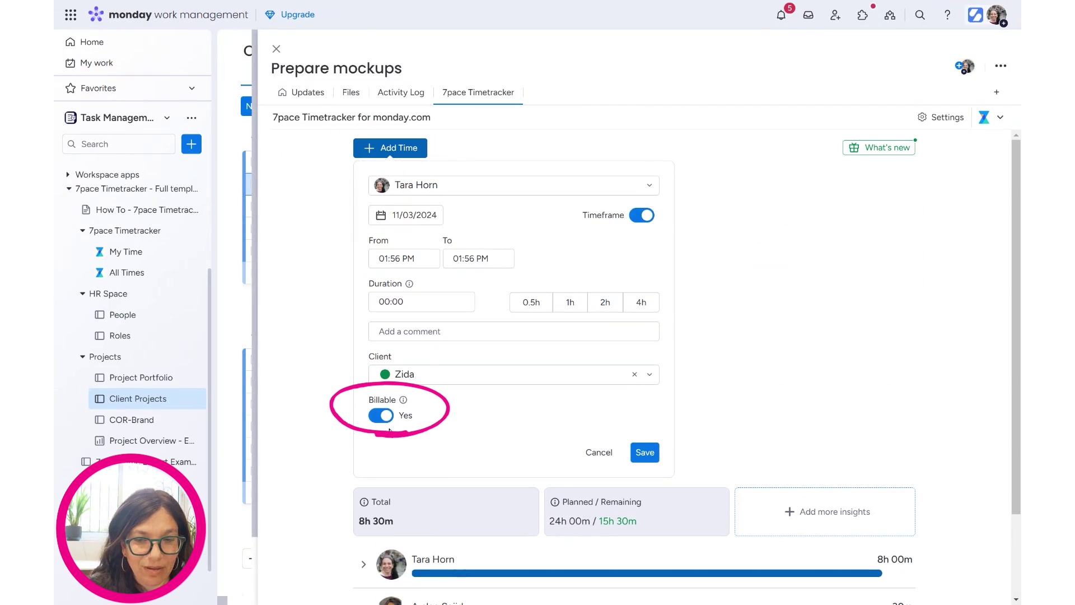
pyautogui.click(645, 451)
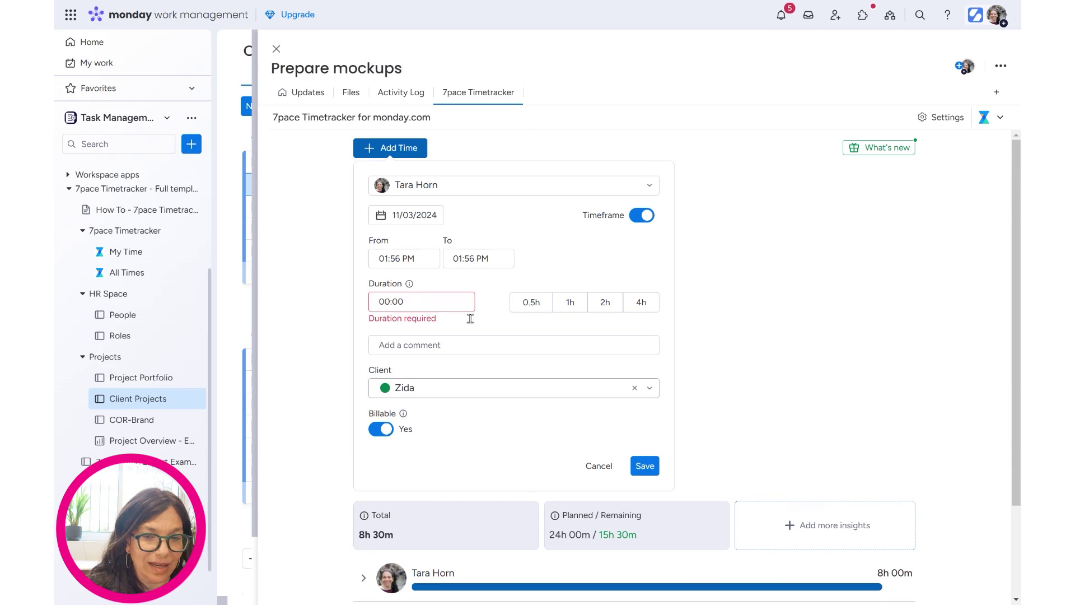
pyautogui.click(570, 302)
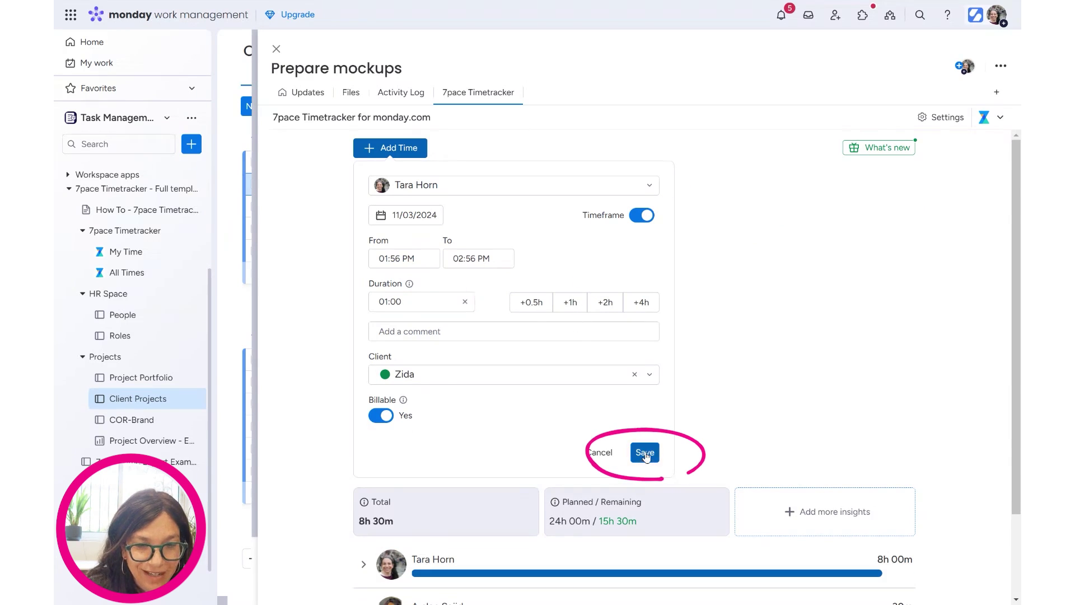
pyautogui.click(645, 452)
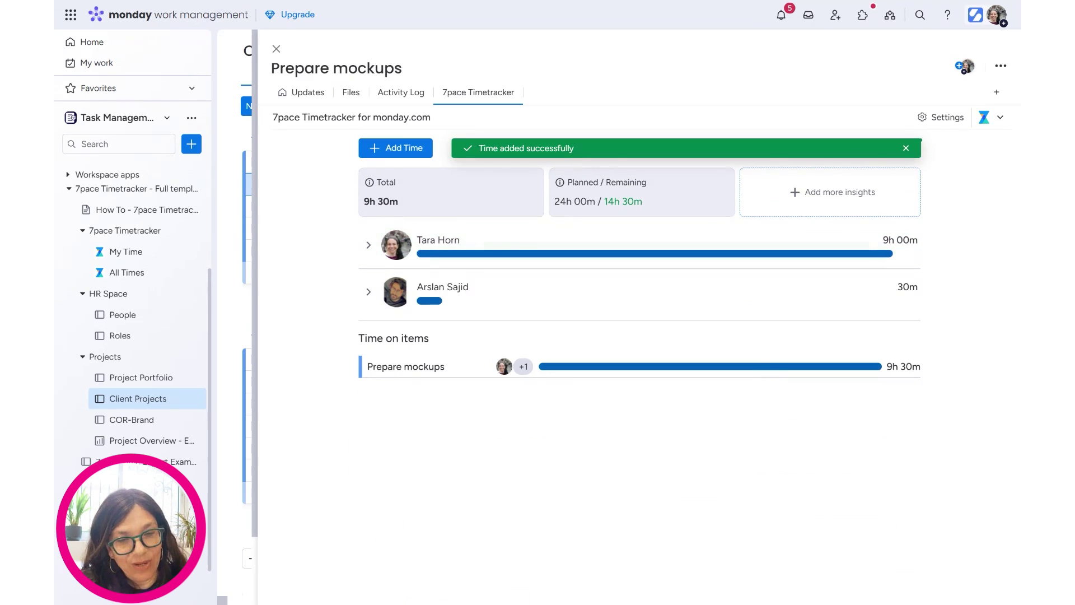
# Close the Prepare mockups panel and review the new hours in the My Time weekly timesheet.
pyautogui.click(277, 50)
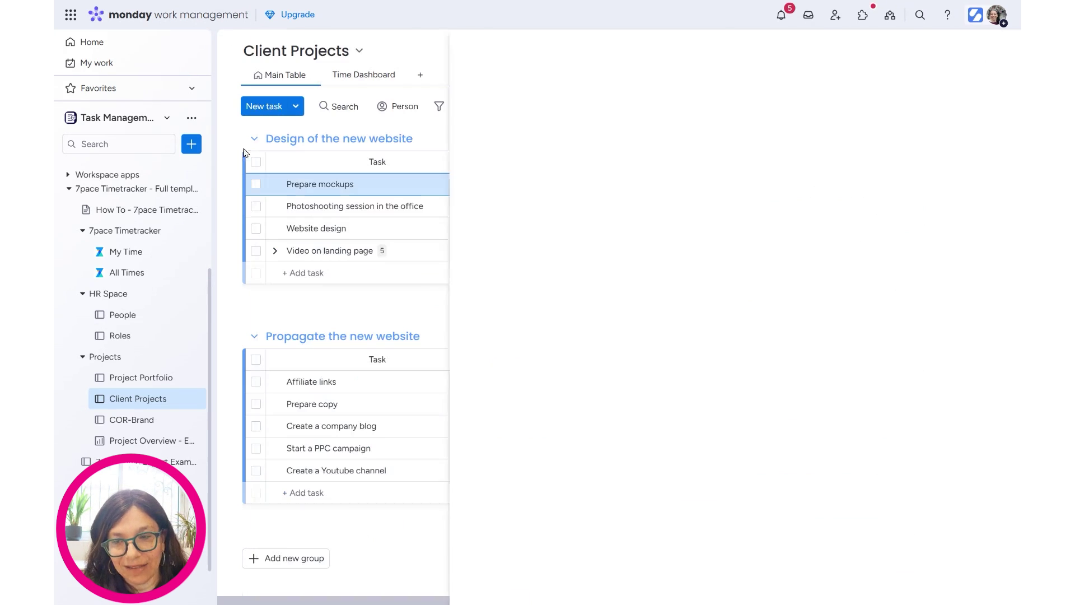
pyautogui.click(145, 377)
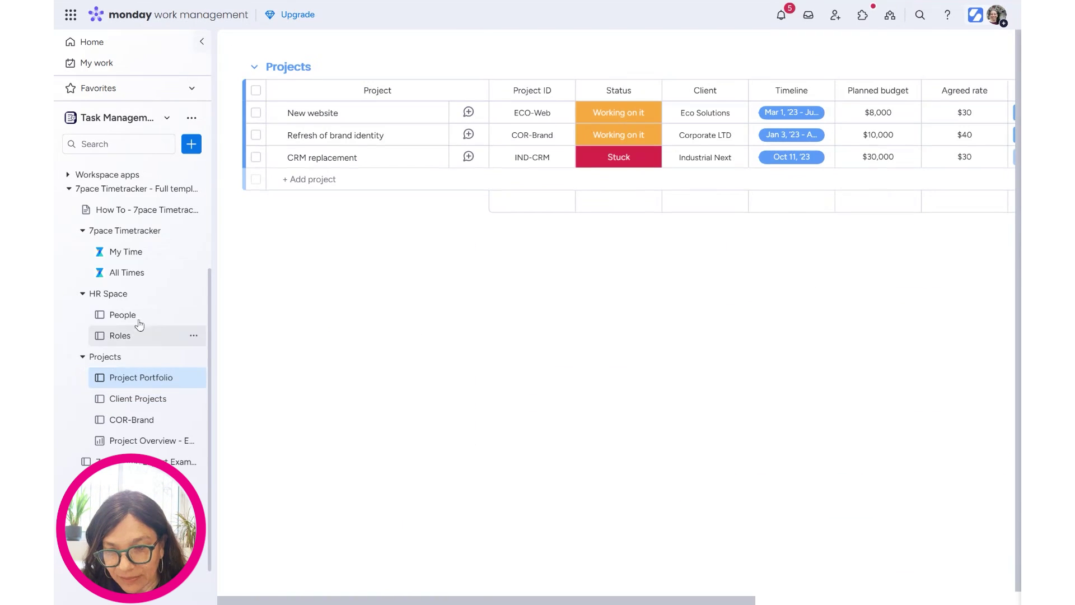
pyautogui.click(128, 255)
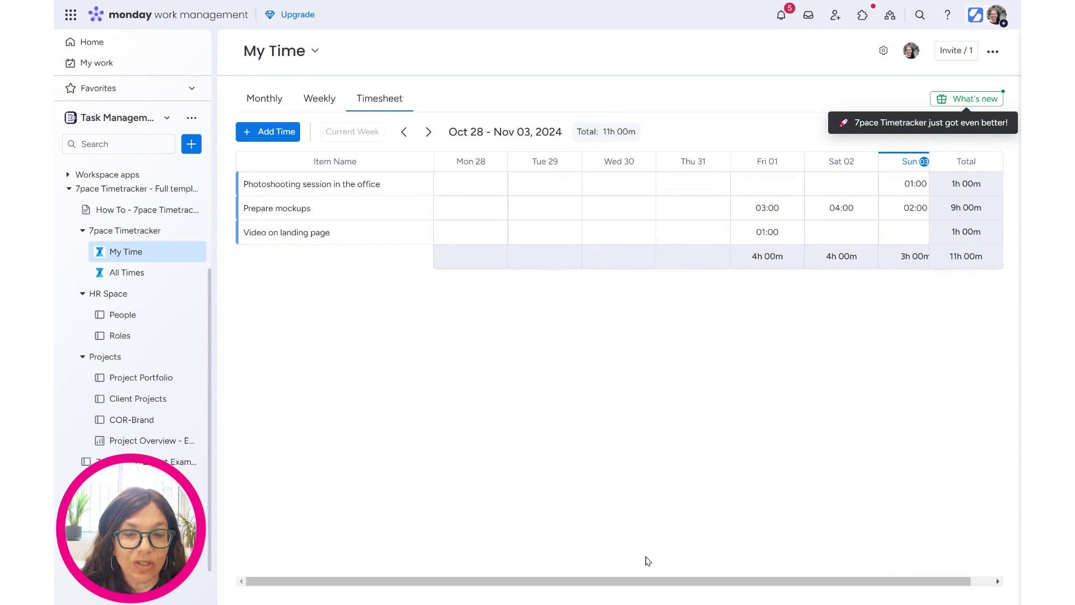
pyautogui.moveTo(728, 565); pyautogui.dragTo(796, 577)
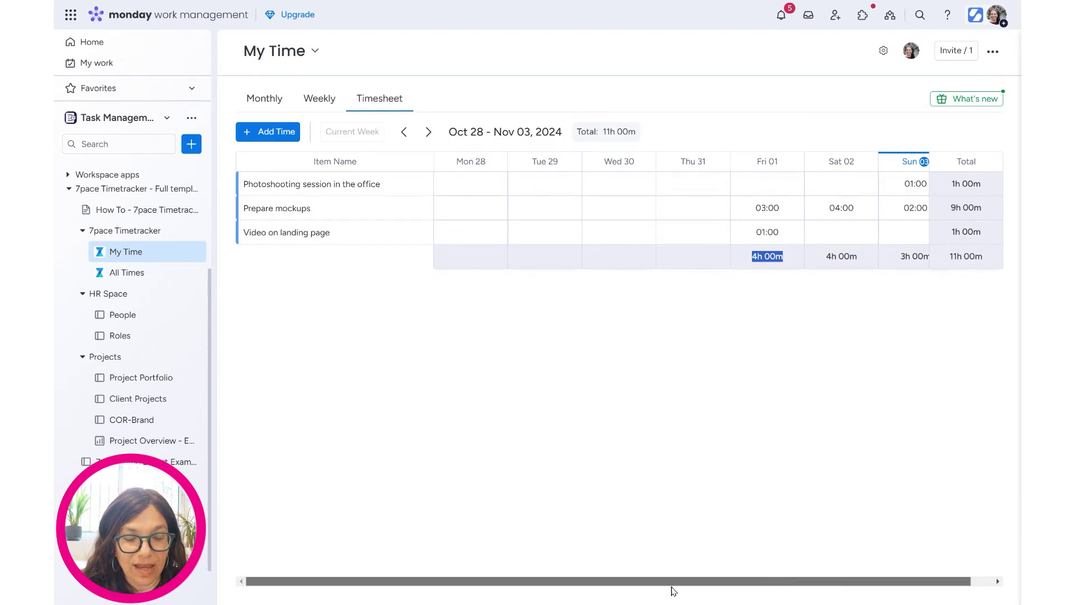
pyautogui.click(325, 104)
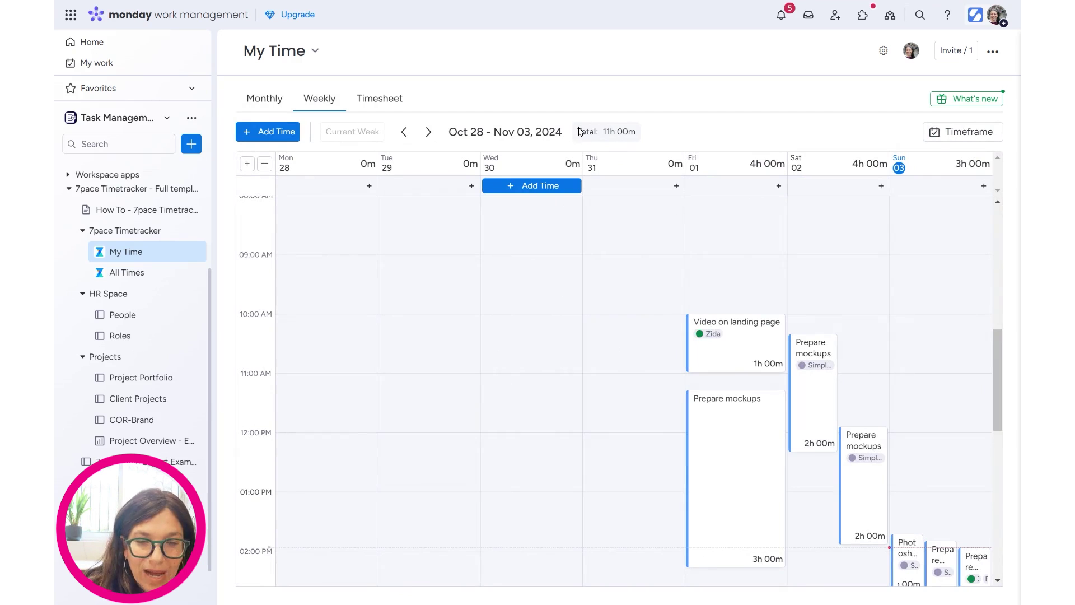
# Check the All Times view, then go back to the Client Projects board.
pyautogui.click(149, 273)
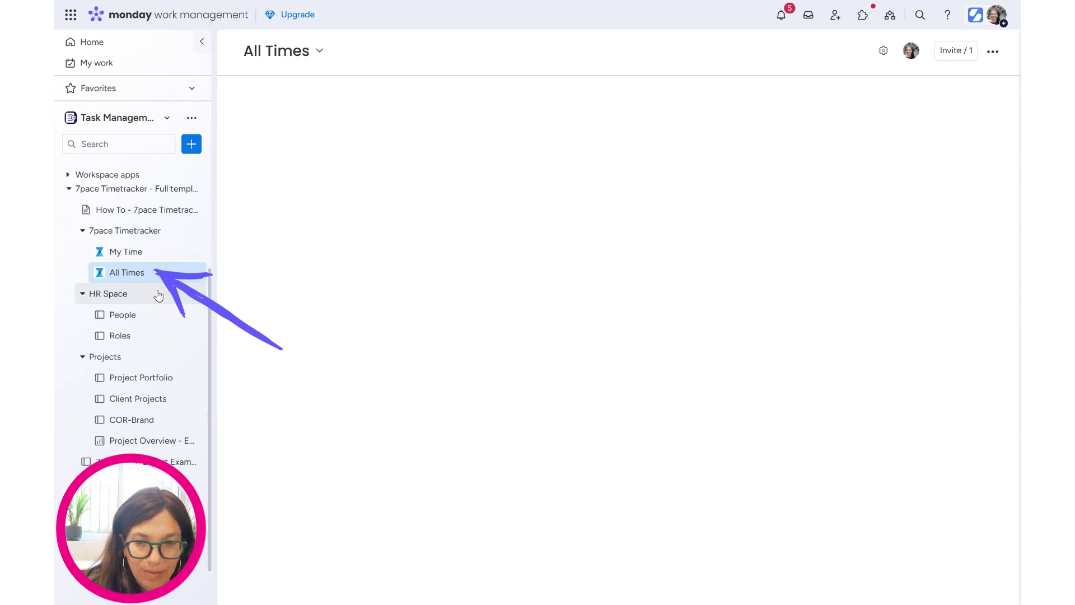
pyautogui.click(147, 398)
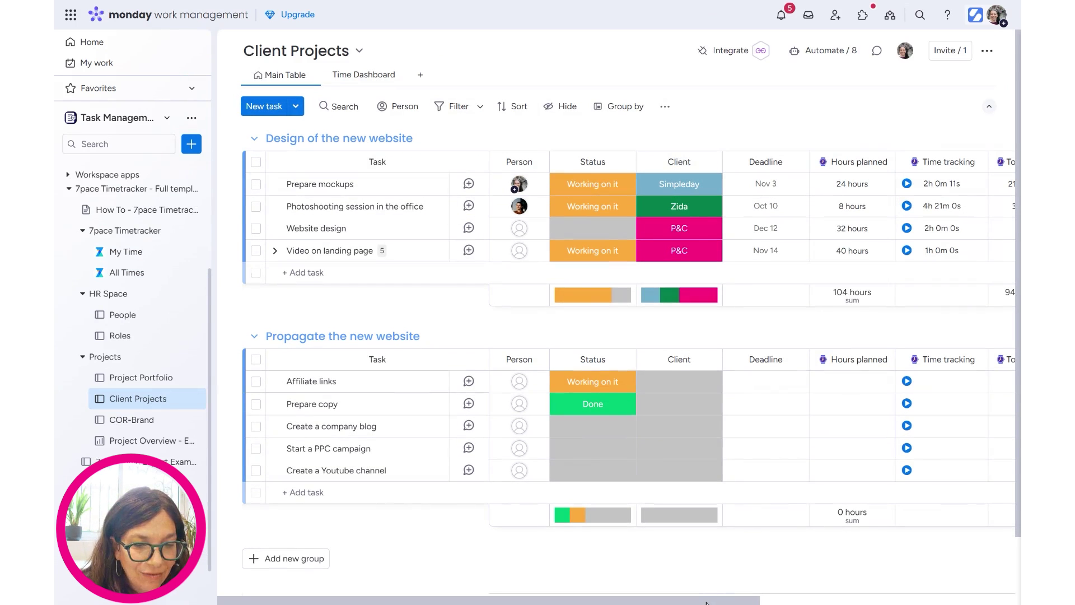
pyautogui.moveTo(706, 602); pyautogui.dragTo(845, 583)
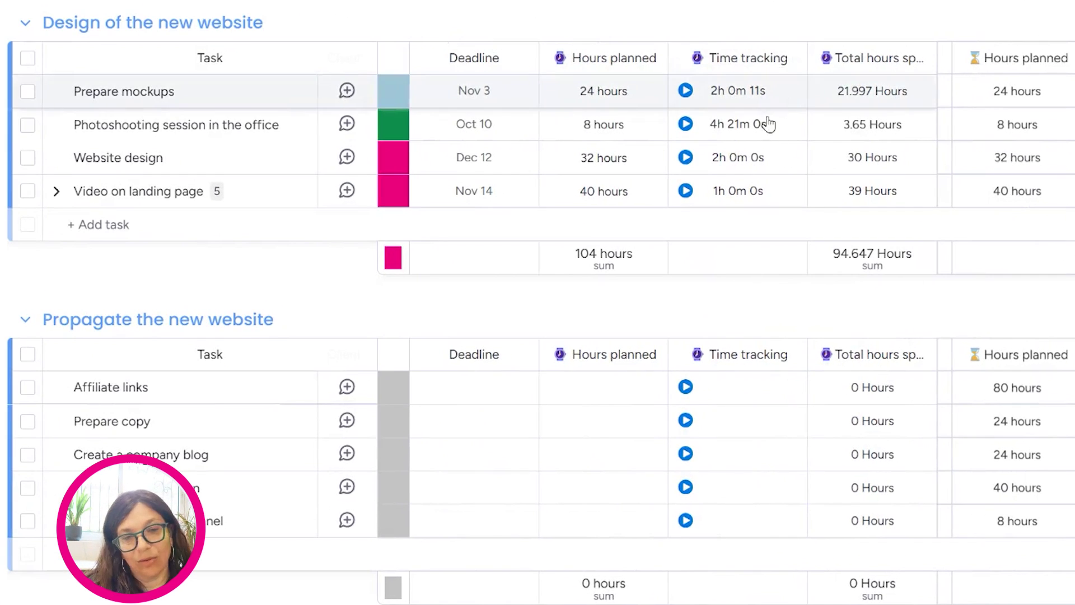
pyautogui.click(775, 91)
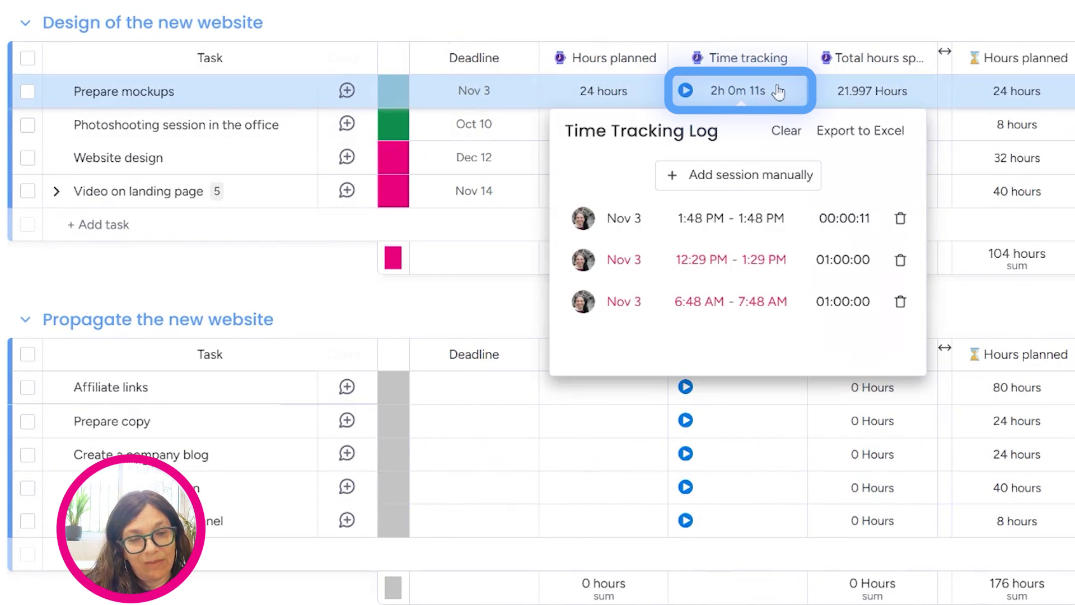
pyautogui.click(847, 134)
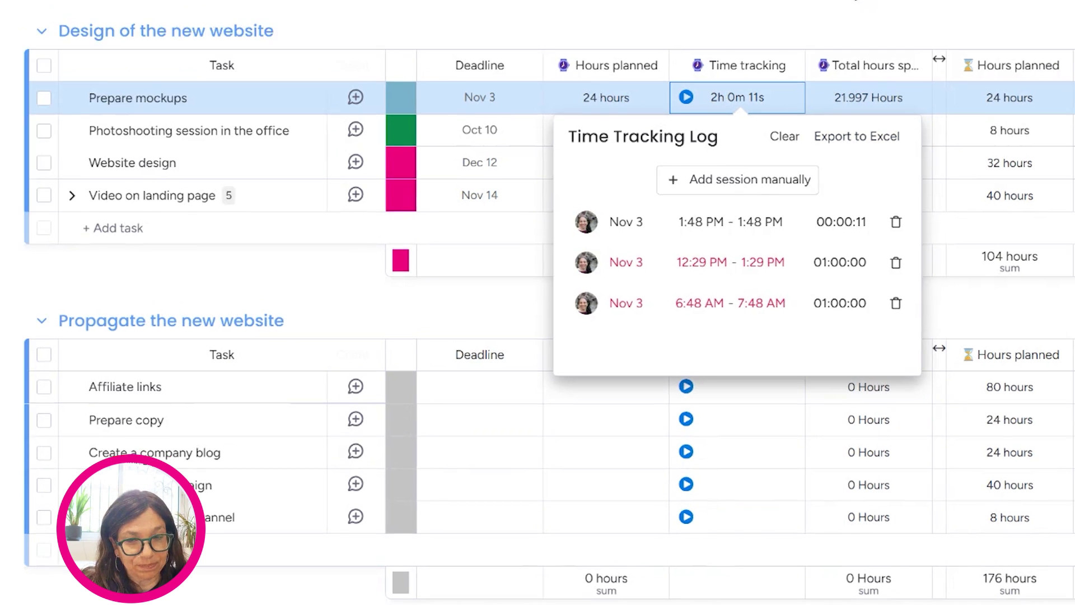
pyautogui.press('Escape')
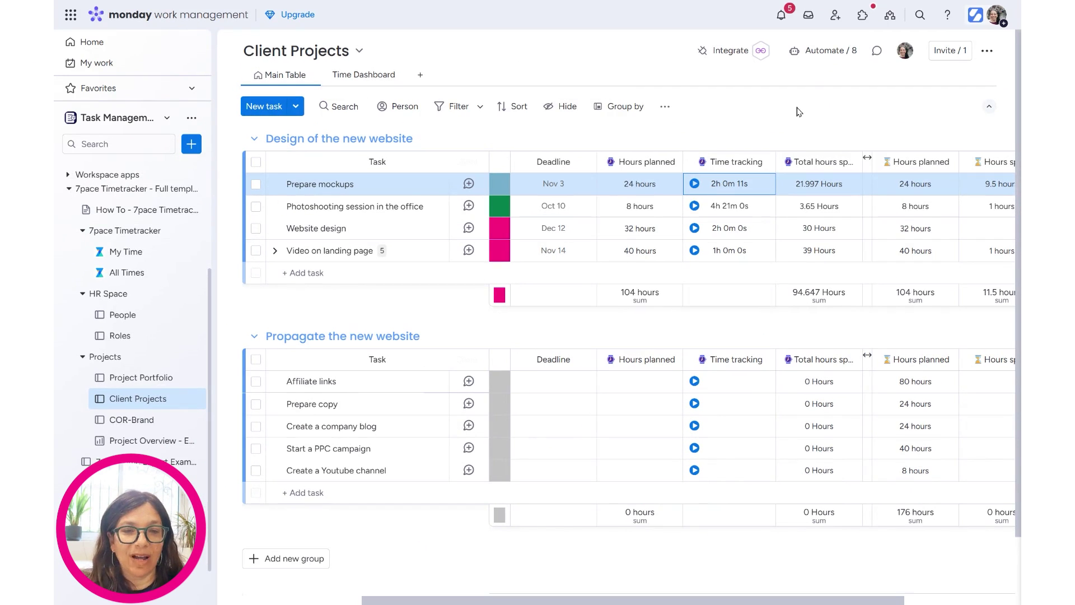
pyautogui.moveTo(606, 600); pyautogui.dragTo(716, 600)
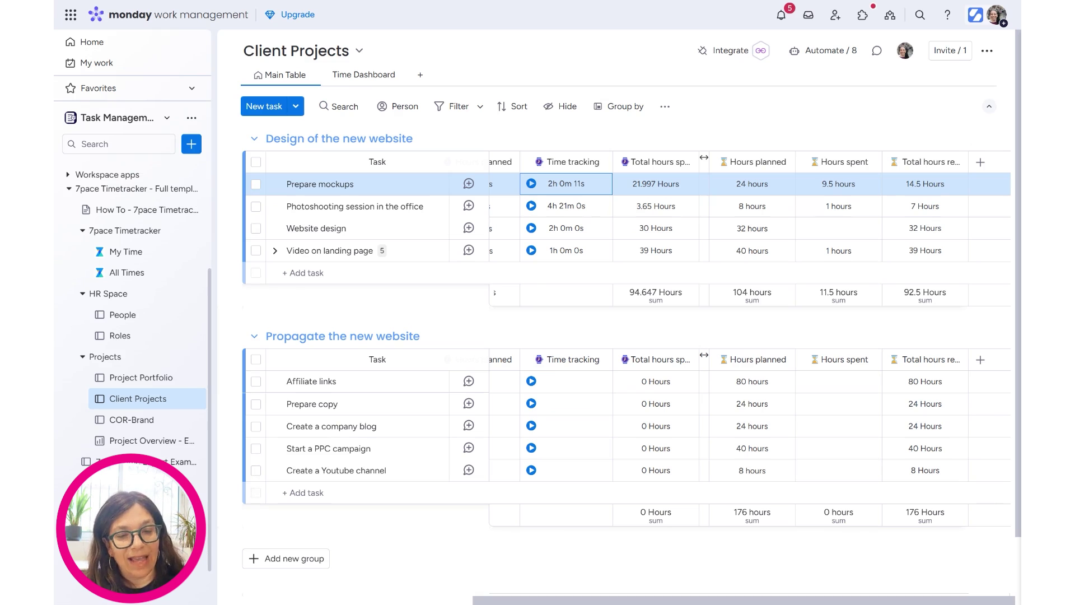
pyautogui.moveTo(748, 602); pyautogui.dragTo(661, 601)
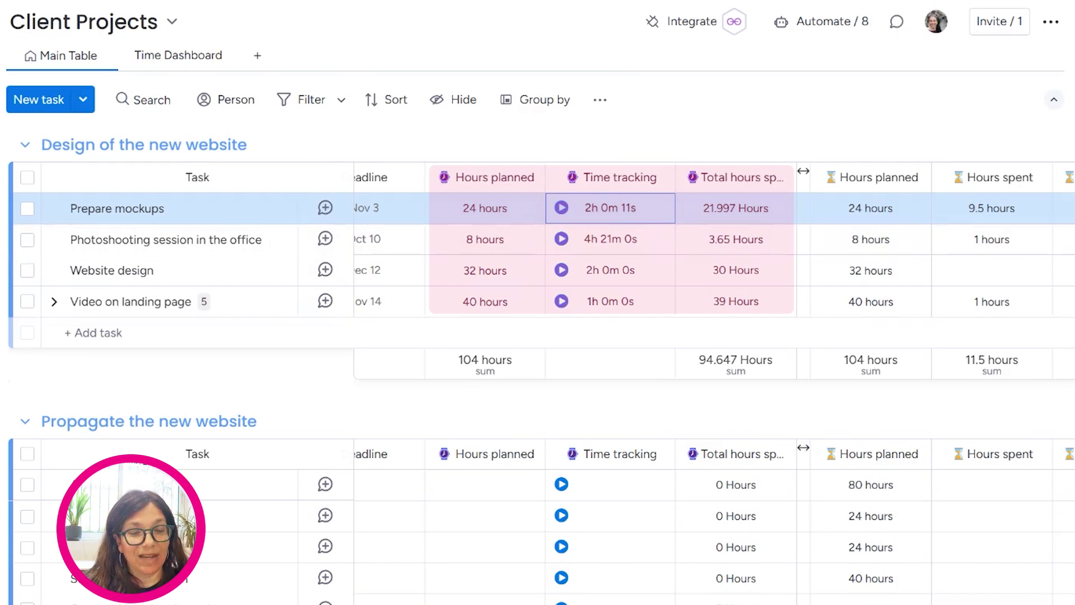
pyautogui.hscroll(5, 711, 240)
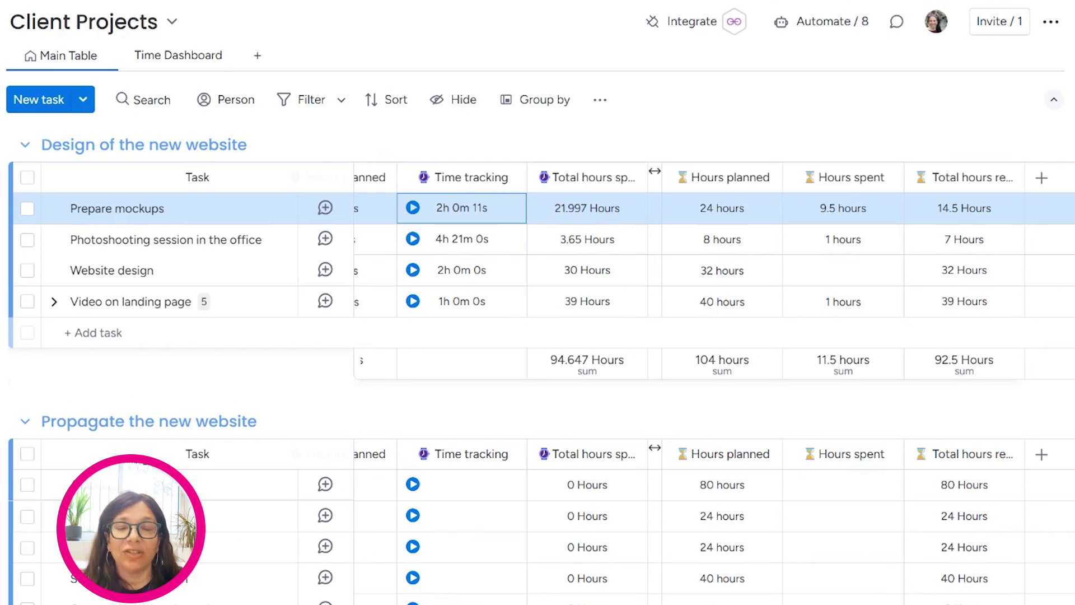
# Open the 7pace Timetracker My Time page from the left sidebar.
pyautogui.click(151, 257)
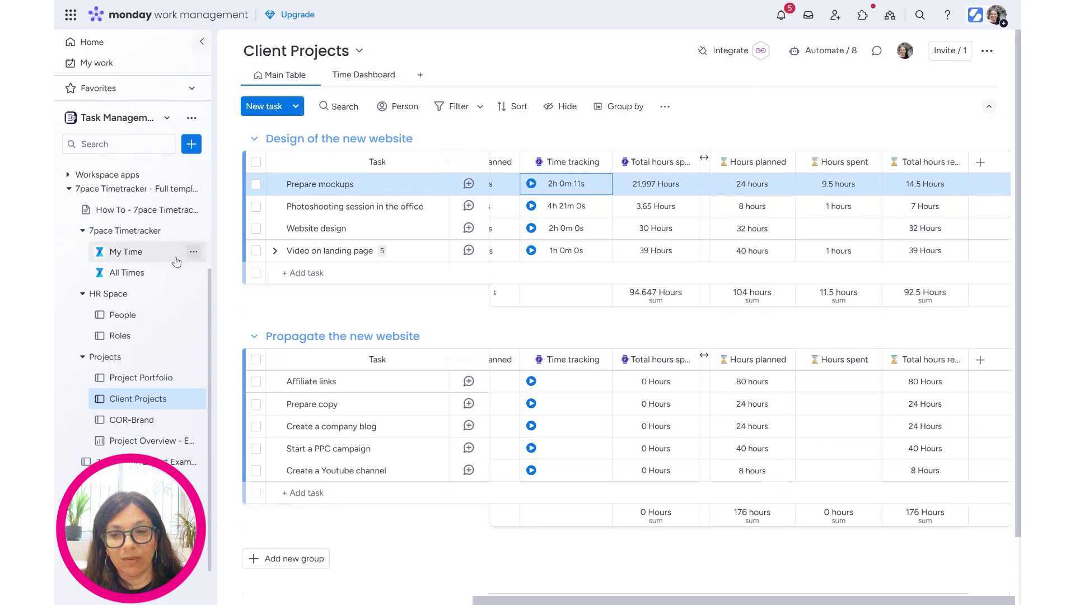